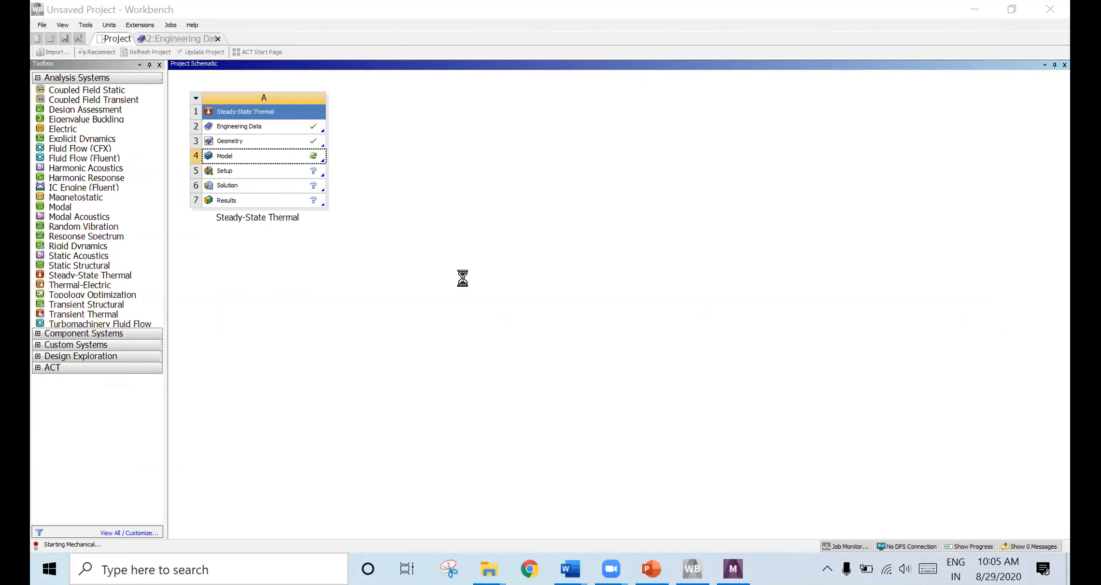
Switch to the Mechanical window for the piston model, dismissing the firewall alert and the usage tips.
mouse_move(733, 566)
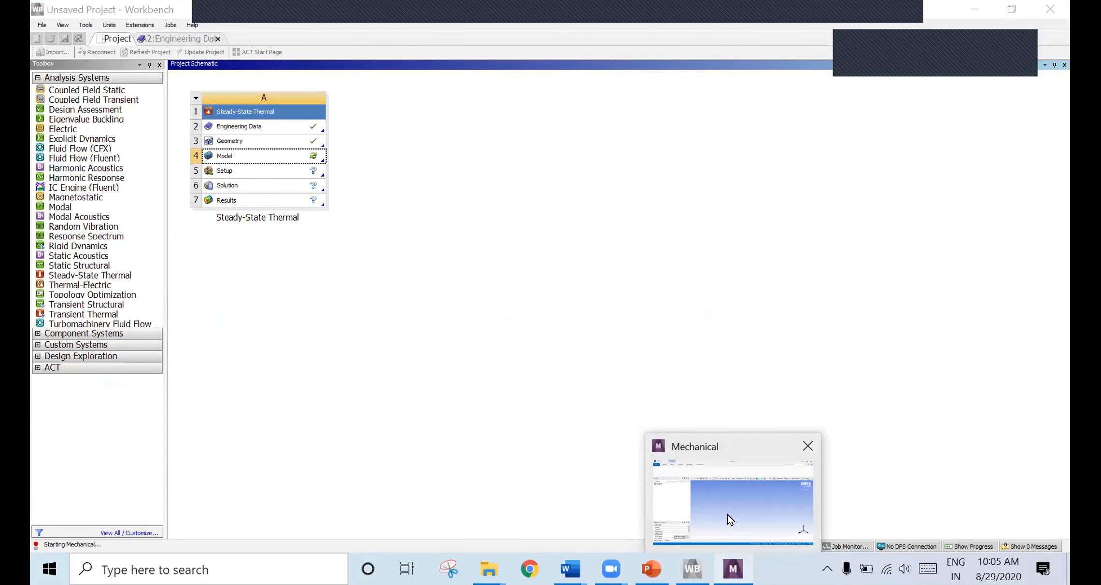
mouse_move(726, 514)
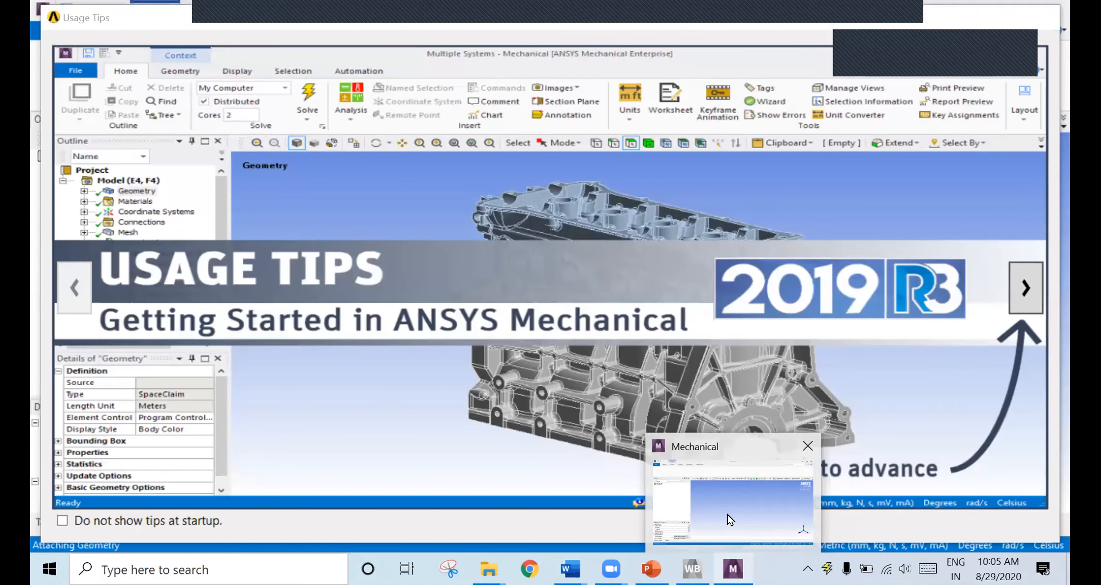
left_click(727, 514)
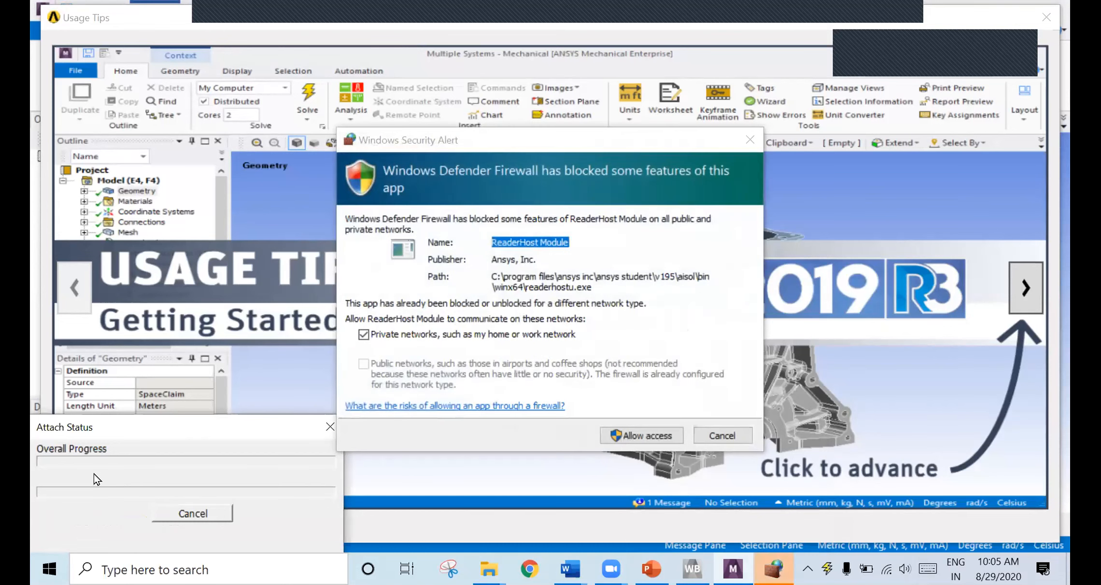
left_click(727, 430)
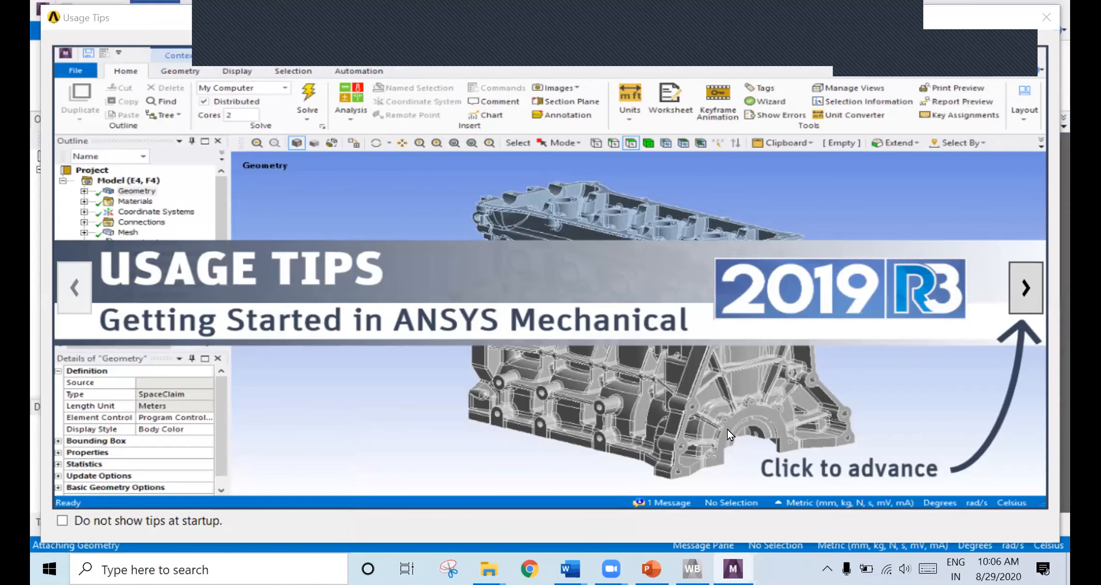
left_click(1045, 18)
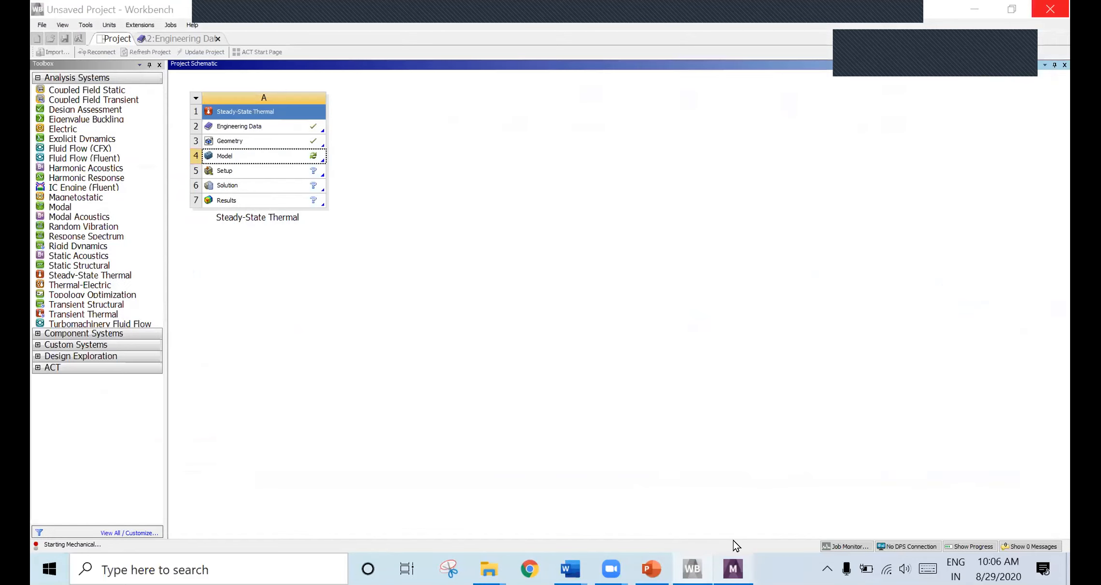
left_click(731, 558)
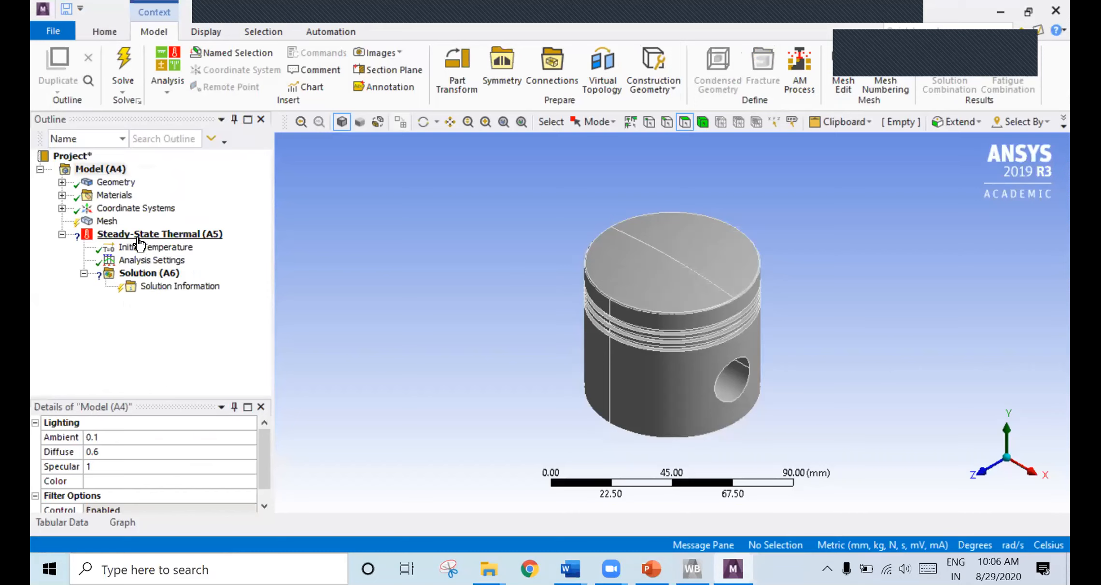
Review the material assignment of the Piston_Al-FreeParts body under the model's geometry.
left_click(61, 182)
left_click(124, 195)
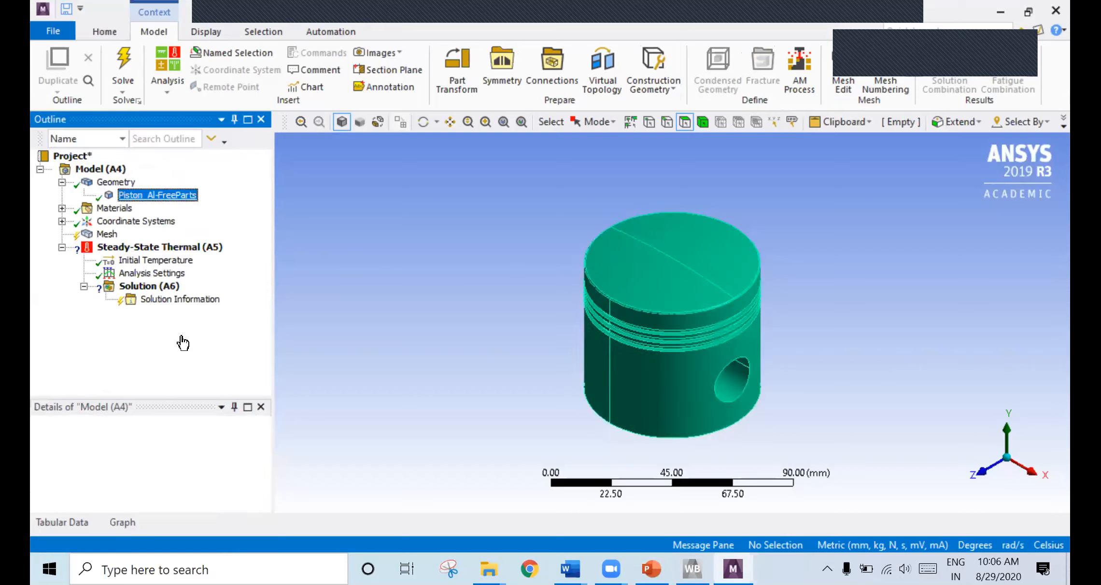
left_click_drag(264, 453, 264, 470)
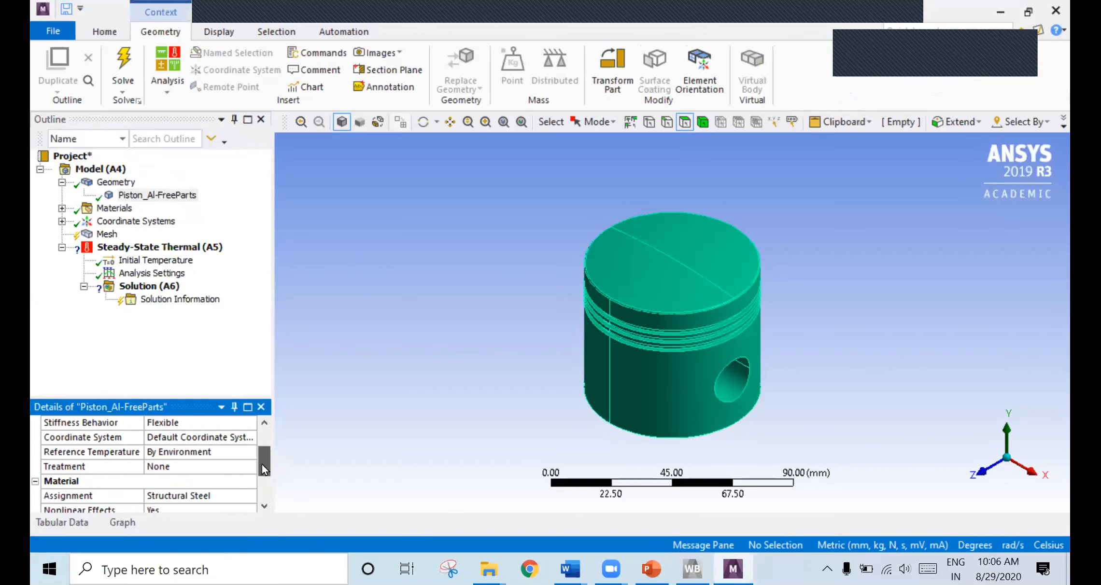
Set the mesh sizing's Span Angle Center to Fine.
left_click(107, 234)
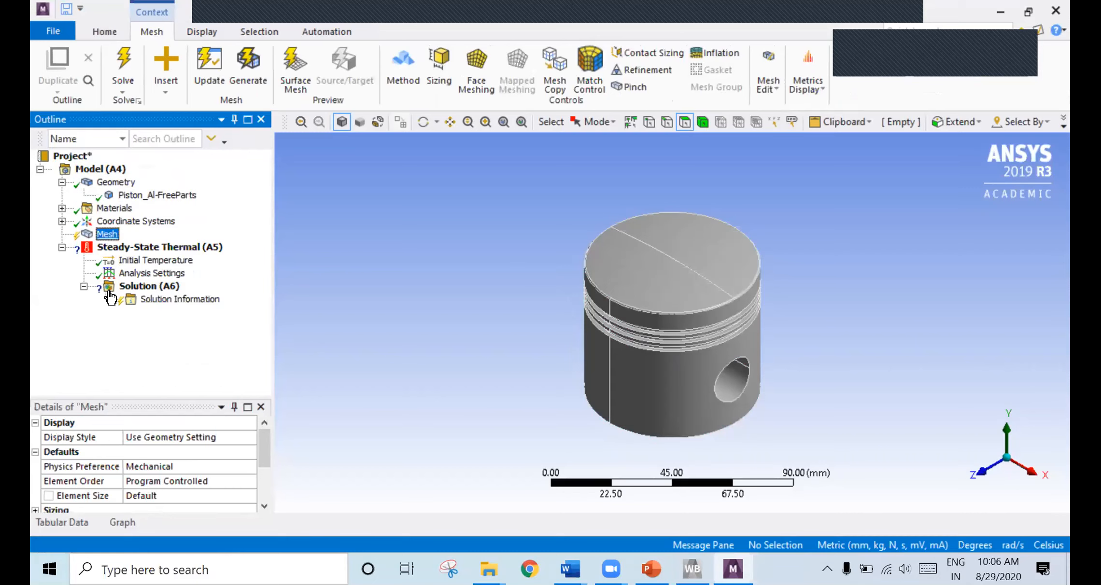
left_click_drag(264, 449, 264, 462)
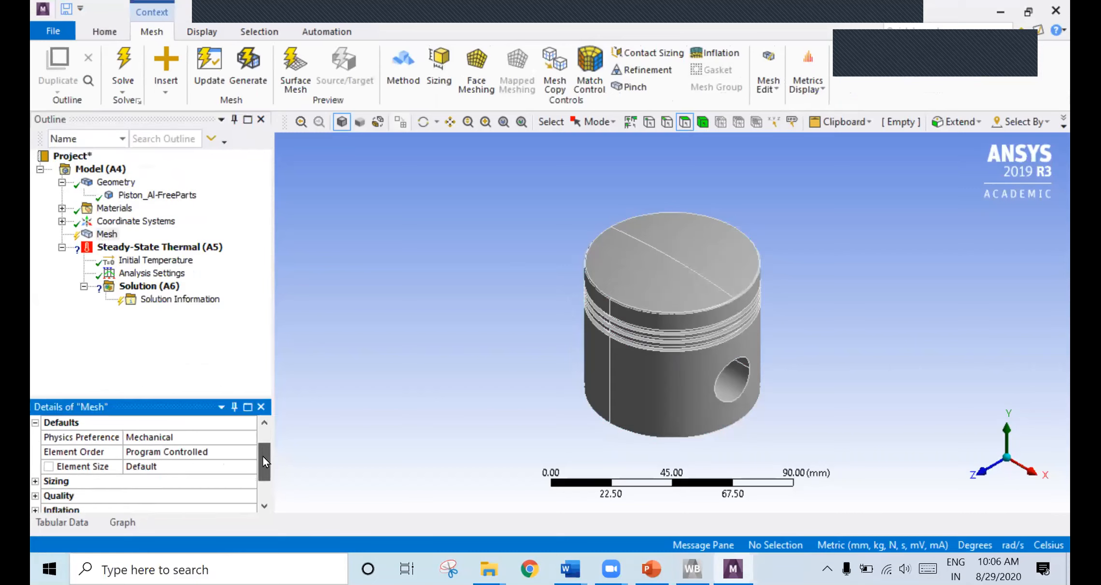
left_click(35, 481)
left_click_drag(262, 448, 262, 469)
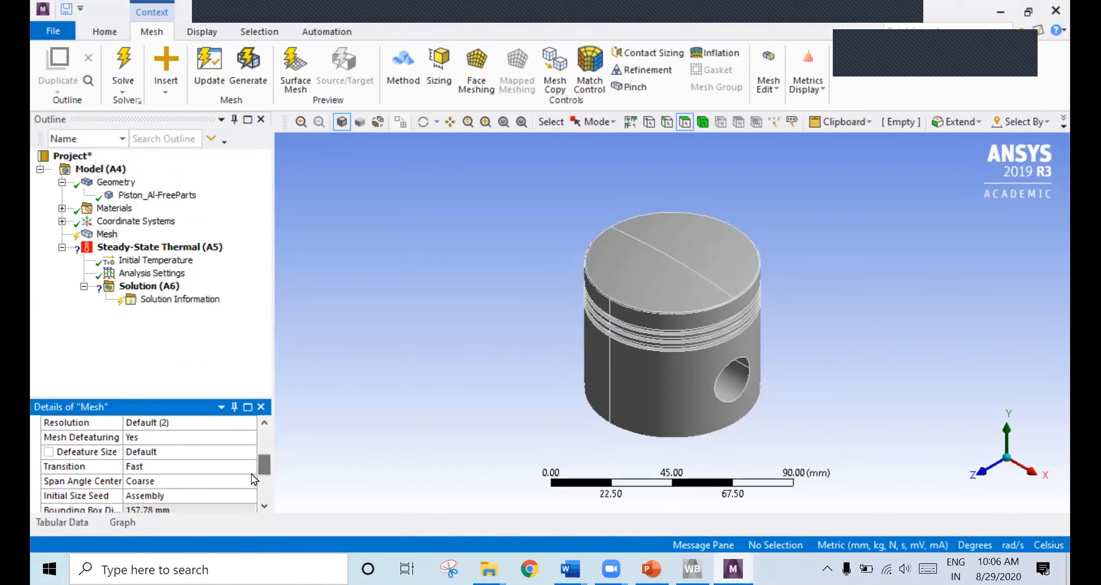
left_click(213, 479)
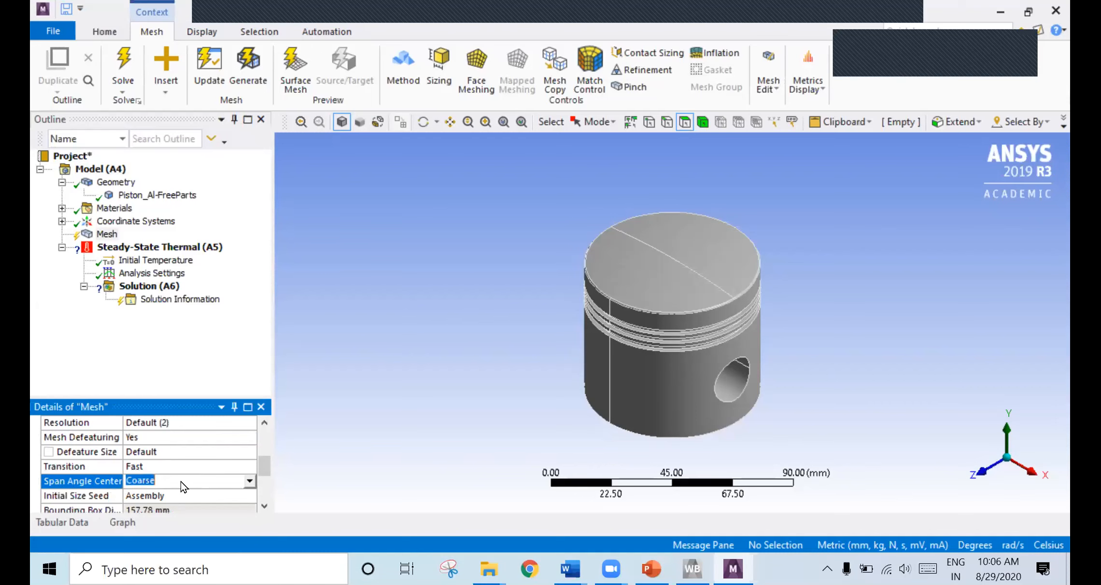
left_click(250, 480)
left_click(210, 513)
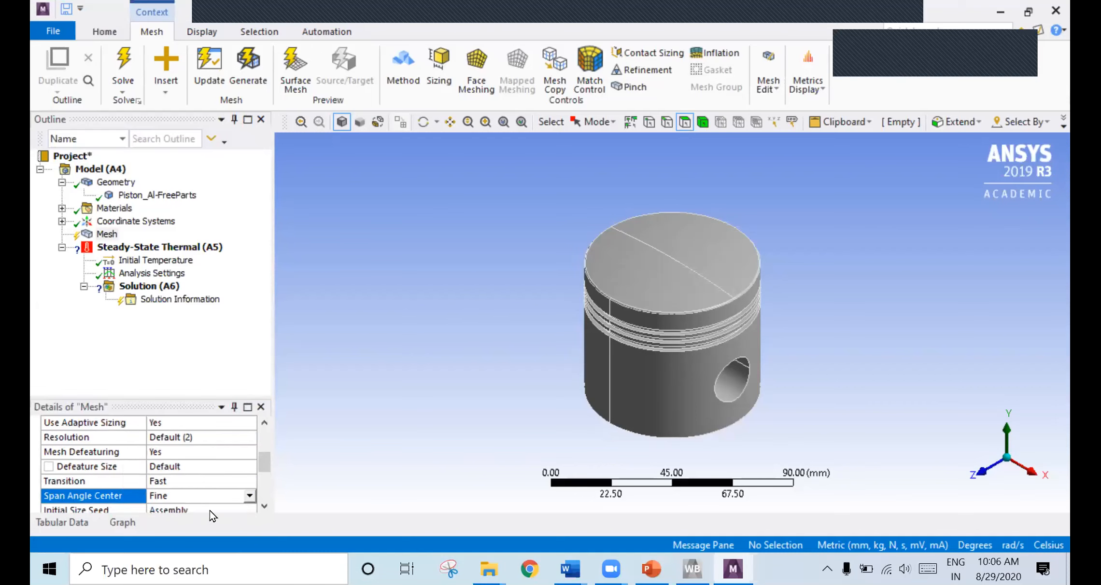
Generate the piston mesh with the default element size.
left_click(110, 235)
right_click(111, 240)
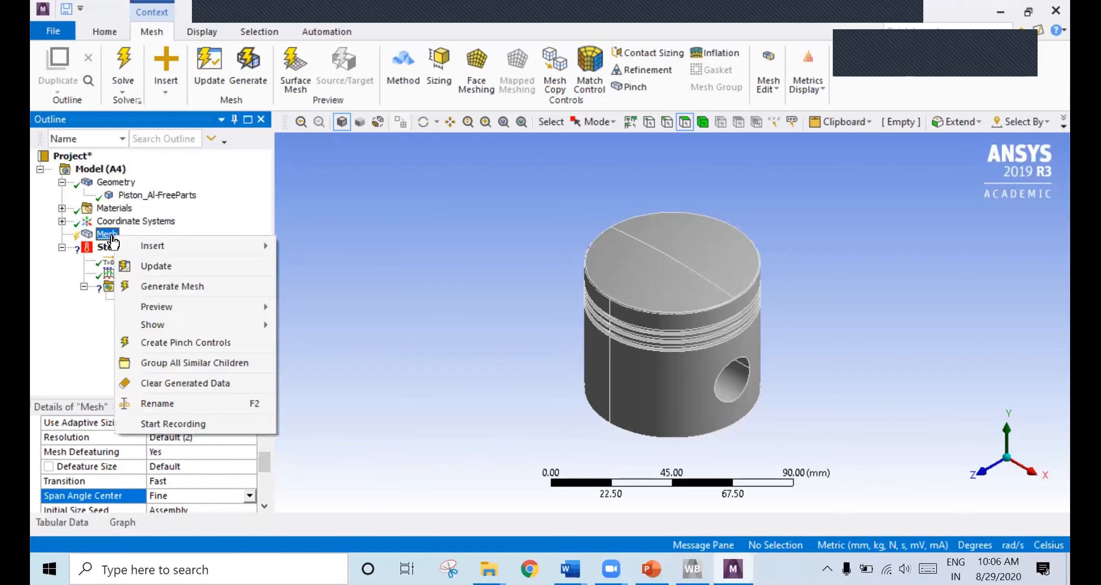
left_click(159, 292)
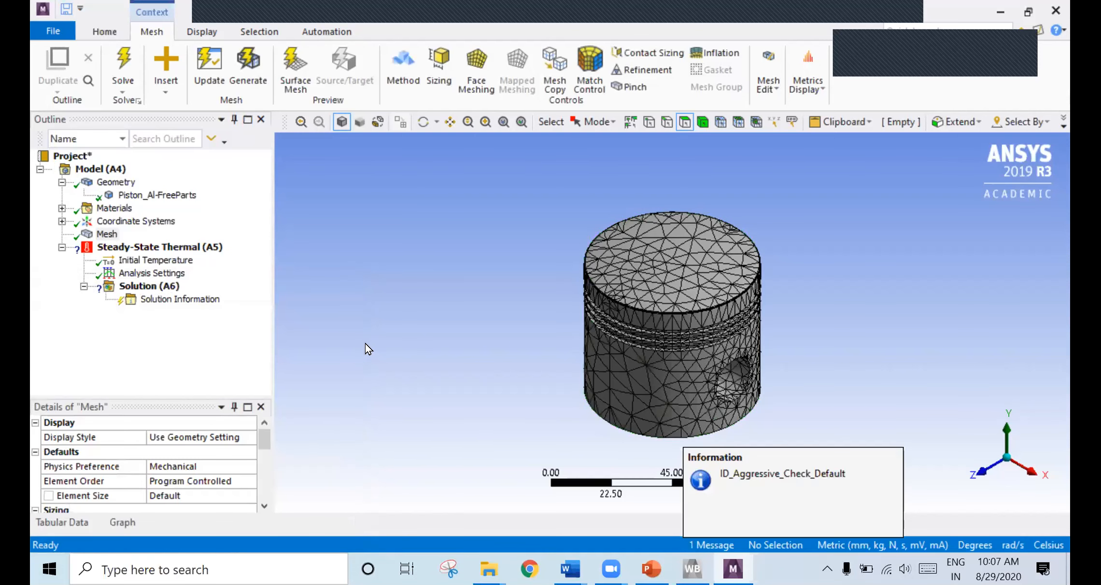
middle_click_drag(684, 355, 574, 358)
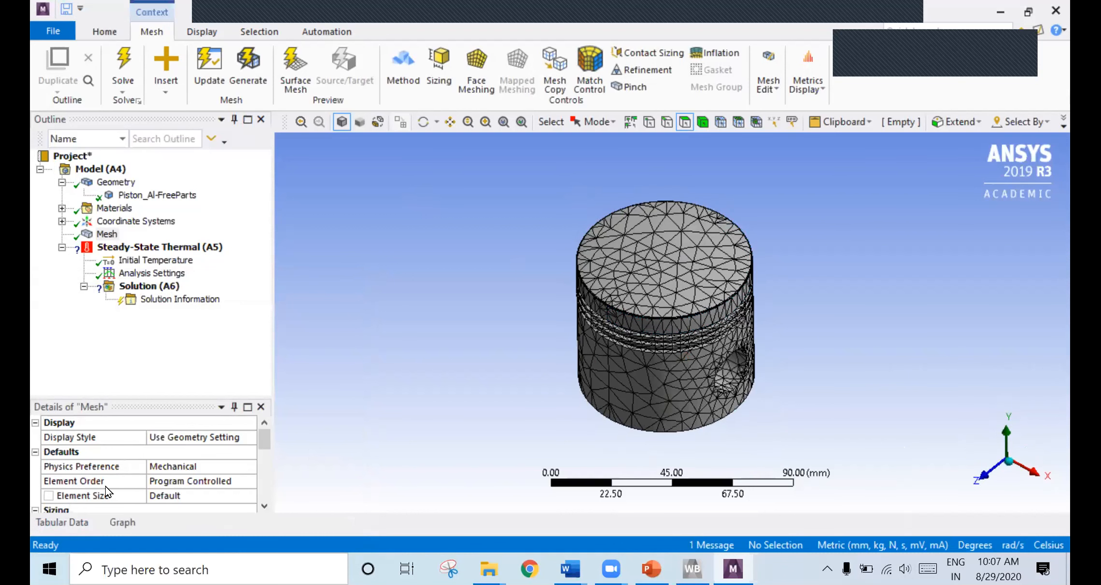
Set the mesh element size to 2 mm and regenerate the piston mesh.
left_click(183, 494)
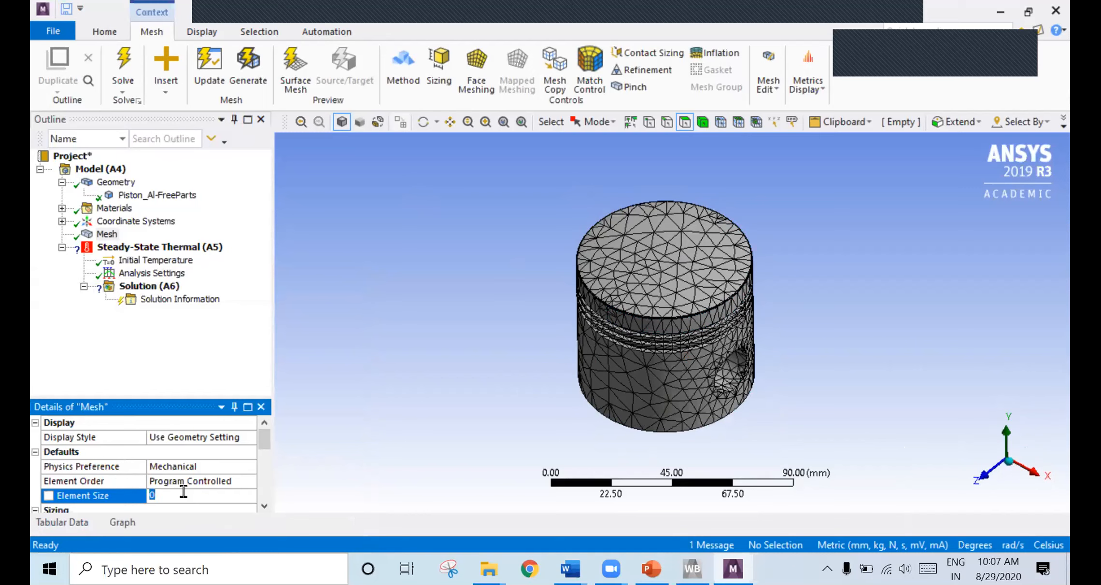
type("2")
key("Return")
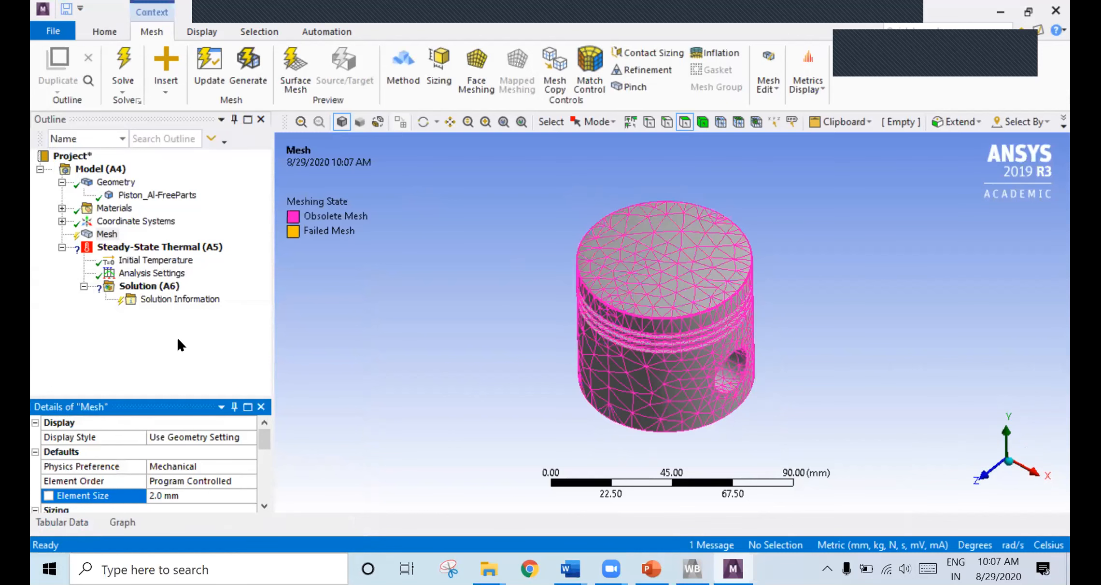
right_click(109, 236)
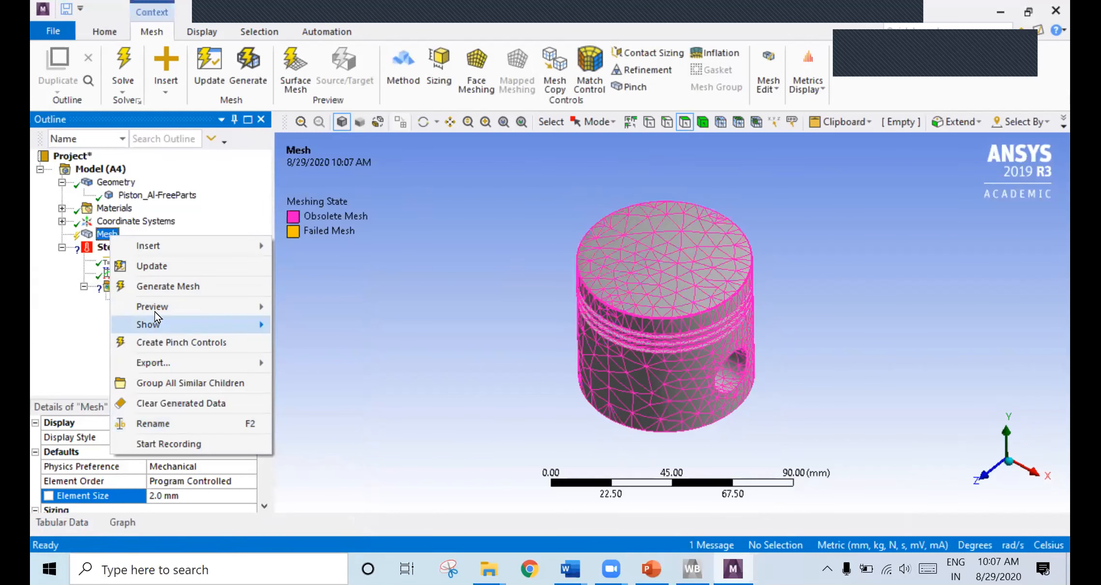
left_click(156, 289)
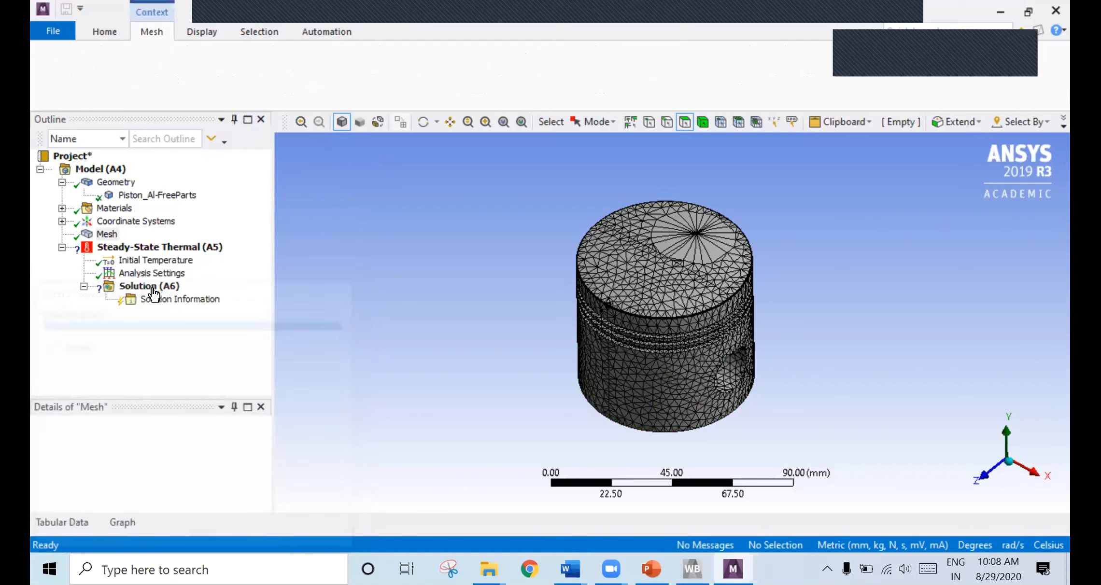
Examine the mesh on the piston's crown, skirt and underside, and compare the crown with the unmeshed geometry.
middle_click_drag(749, 251, 578, 132)
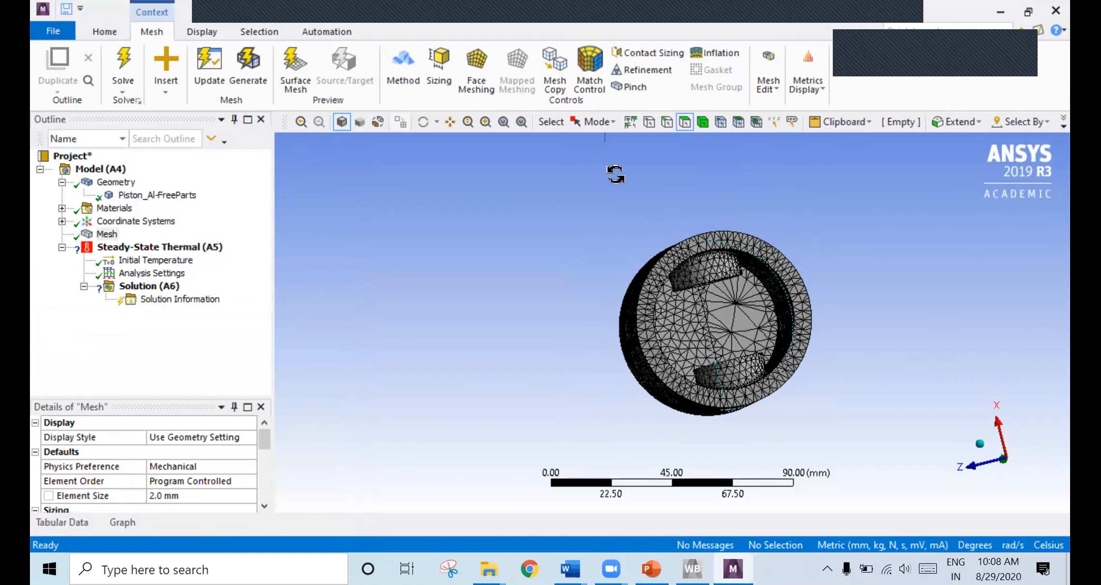
middle_click_drag(615, 174, 664, 193)
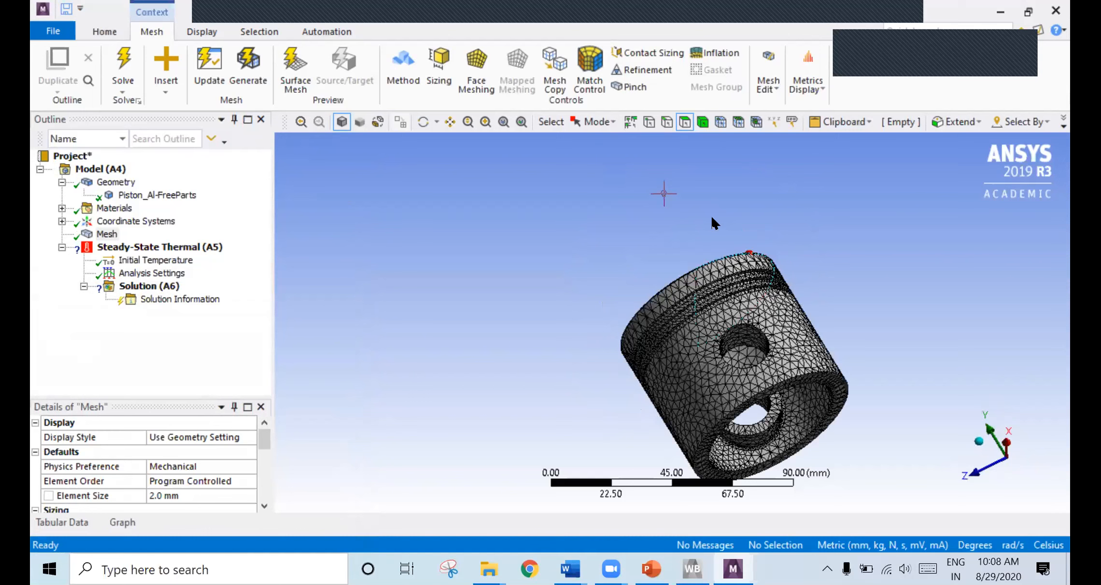
scroll(710, 220, "down", 2)
middle_click_drag(710, 216, 676, 265)
scroll(719, 227, "up", 5)
scroll(722, 232, "down", 1)
scroll(722, 232, "down", 1)
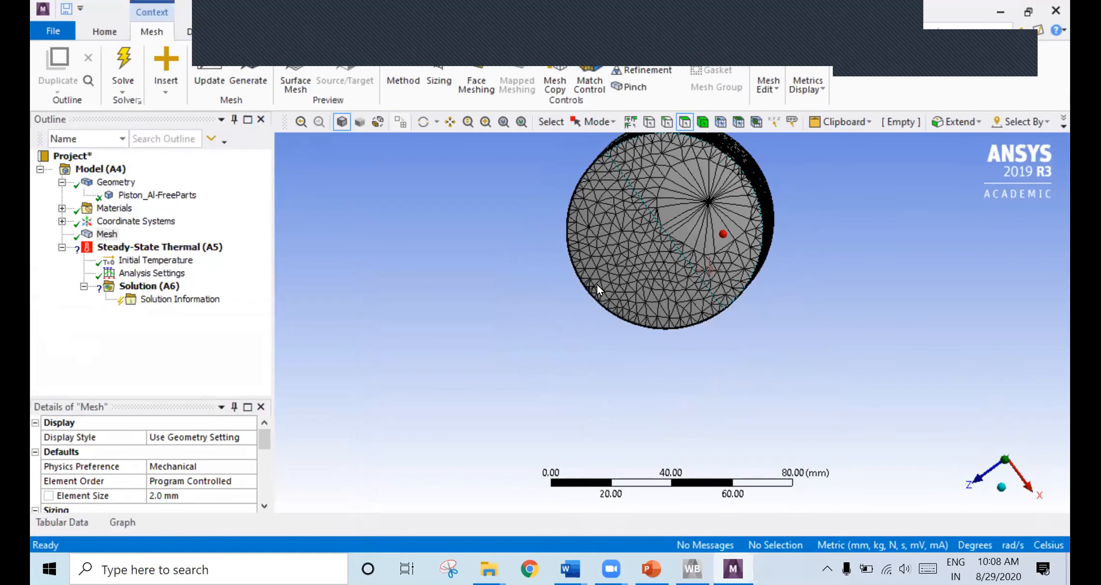
left_click(114, 182)
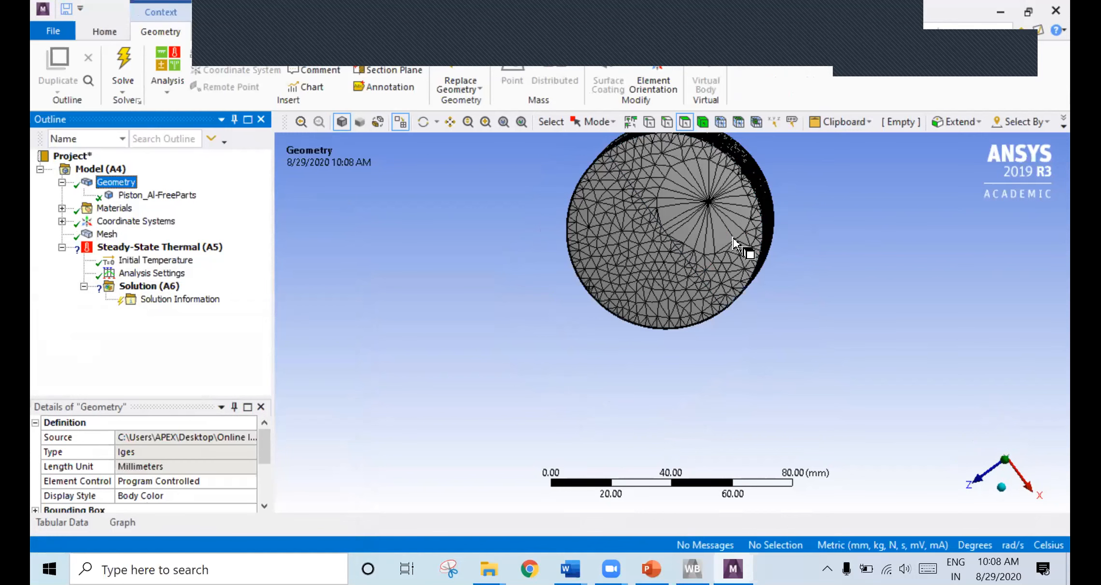
middle_click_drag(734, 239, 705, 351)
left_click_drag(696, 356, 619, 174)
mouse_move(682, 353)
left_mouse_down()
mouse_move(709, 322)
mouse_move(647, 338)
left_mouse_up()
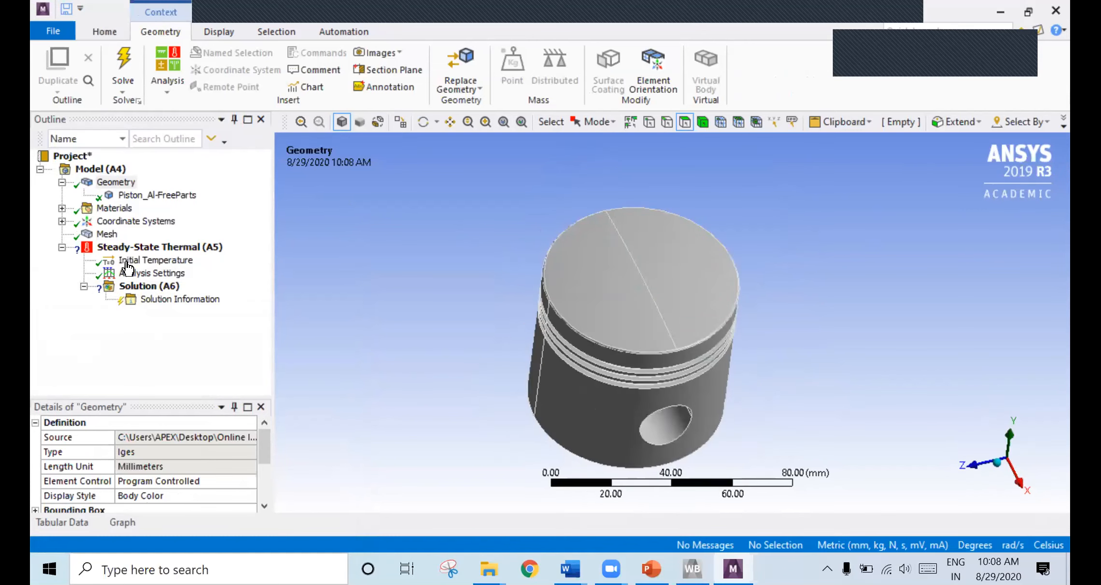
Set the mesh element size to 5 mm and regenerate the piston mesh.
right_click(107, 234)
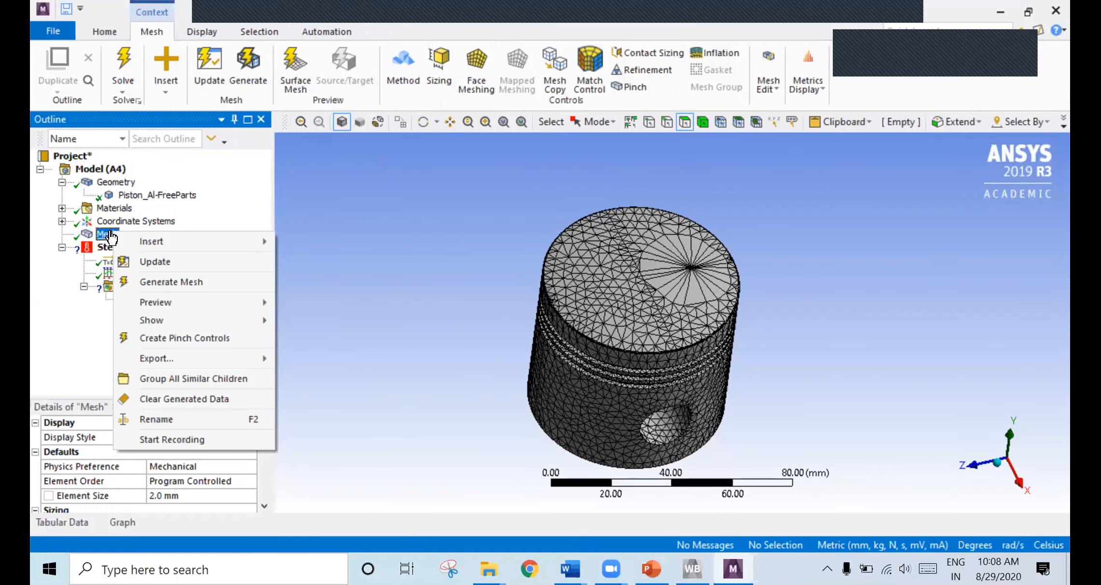
left_click(163, 501)
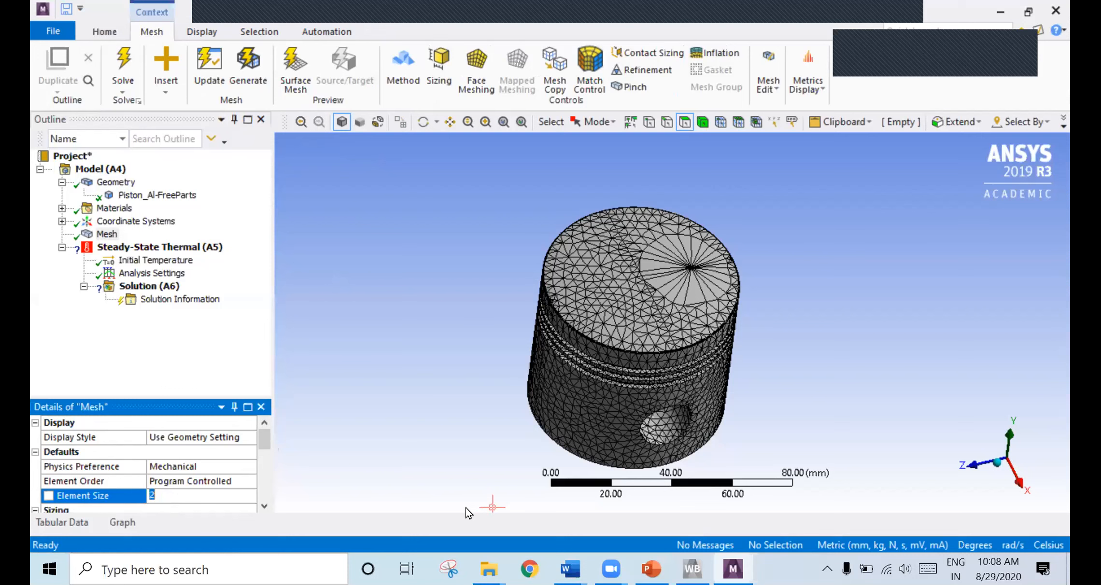
left_click(492, 507)
right_click(110, 227)
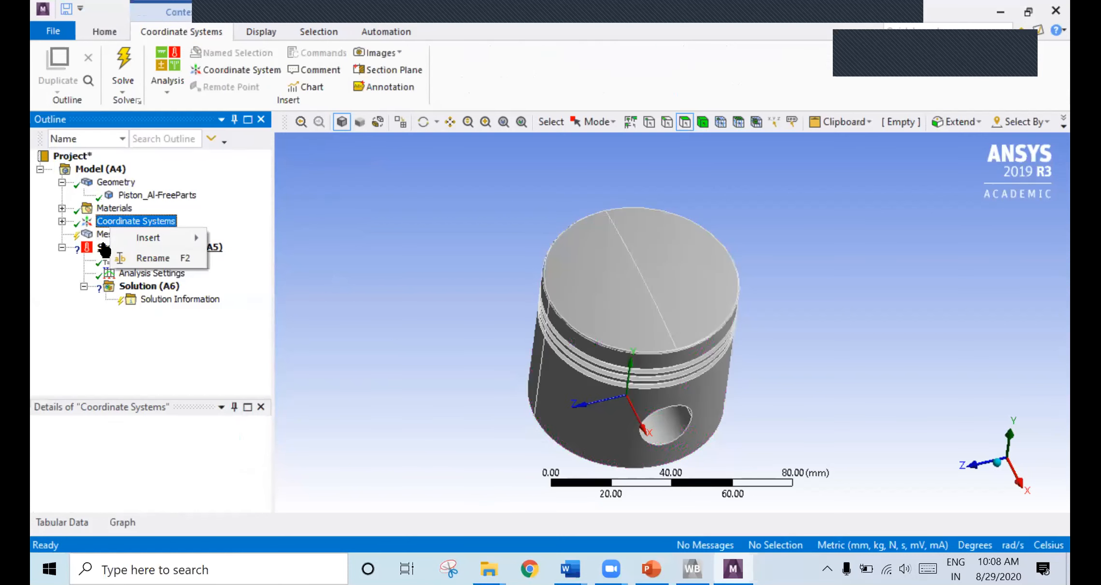
right_click(103, 236)
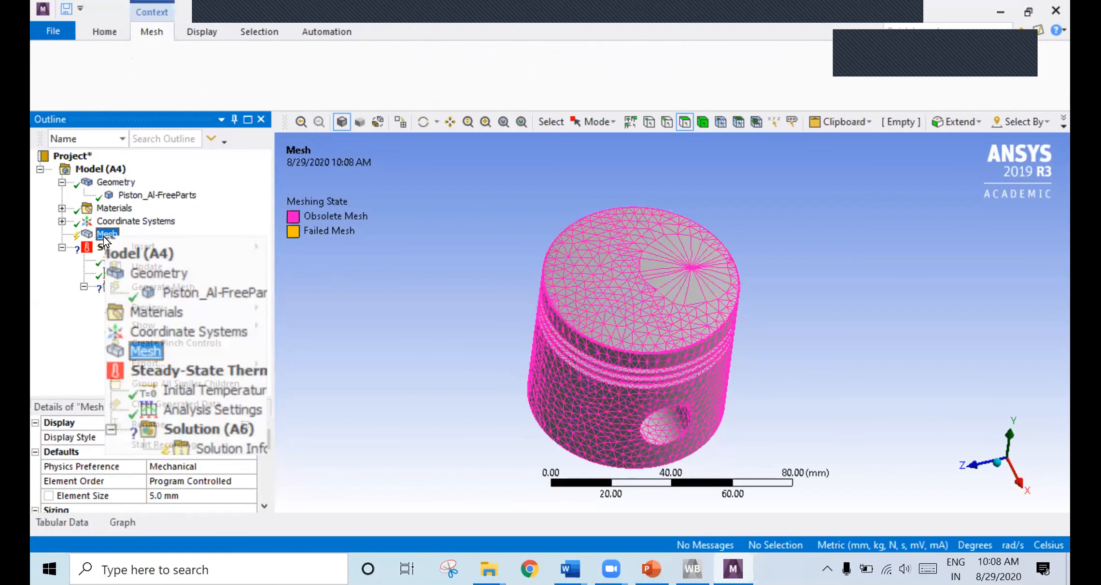
left_click(162, 286)
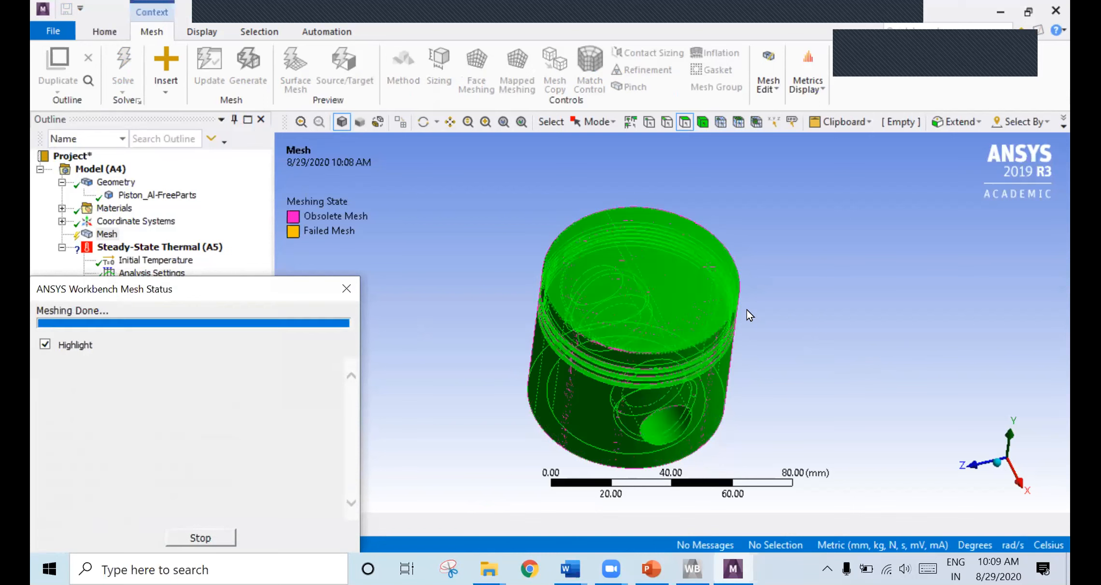
middle_click_drag(749, 311, 649, 243)
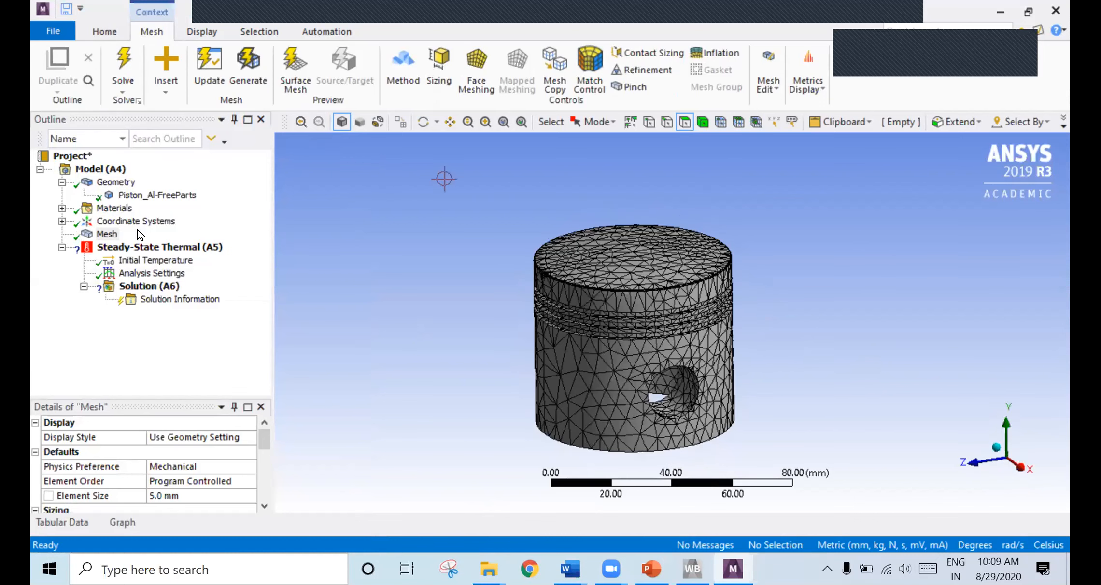
Insert a Convection load into the Steady-State Thermal analysis.
left_click(147, 195)
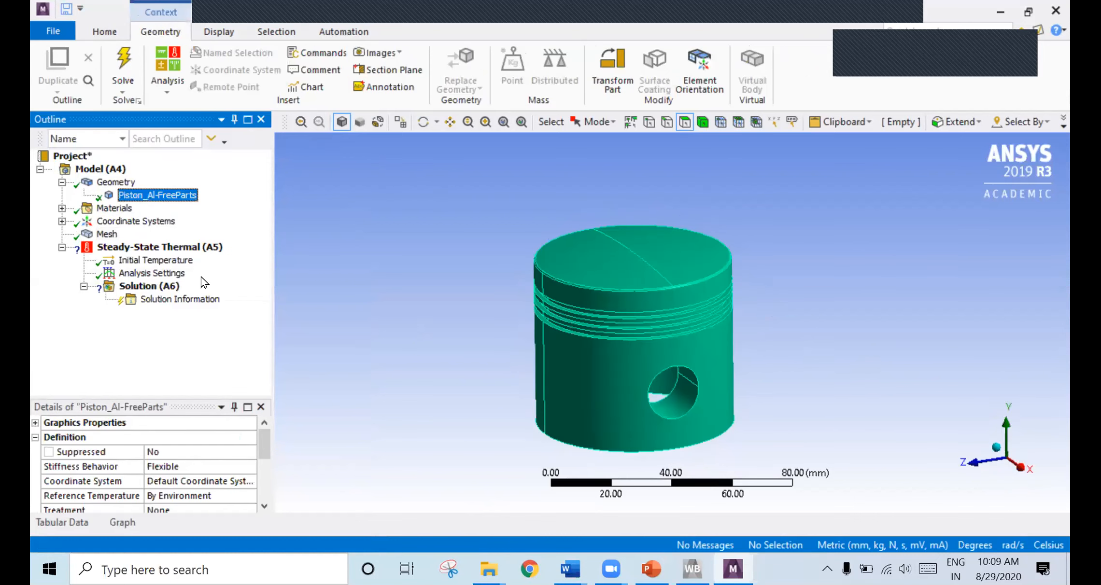
left_click(160, 248)
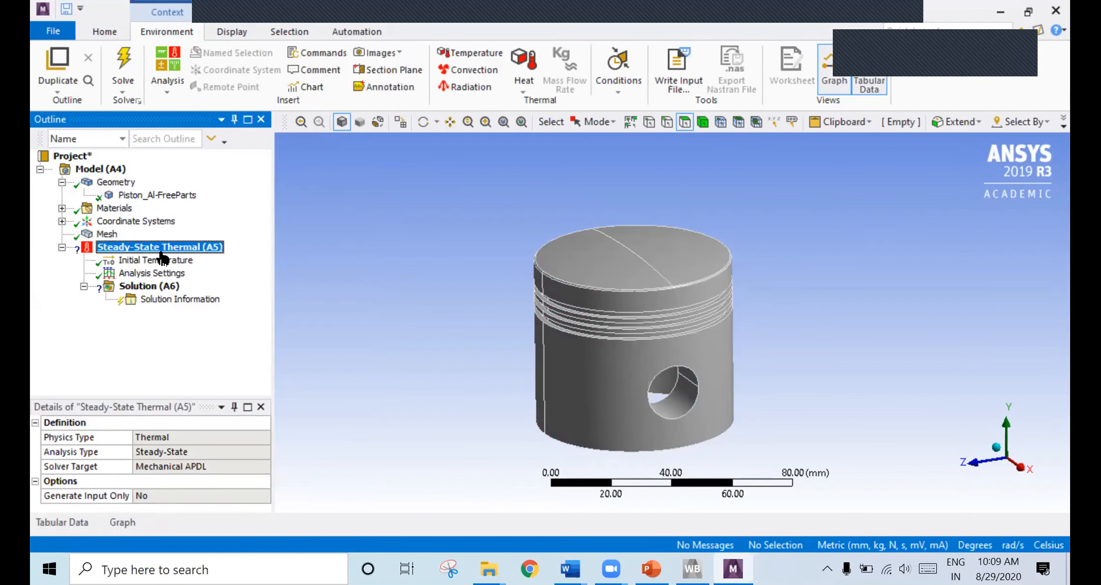
right_click(164, 249)
mouse_move(305, 256)
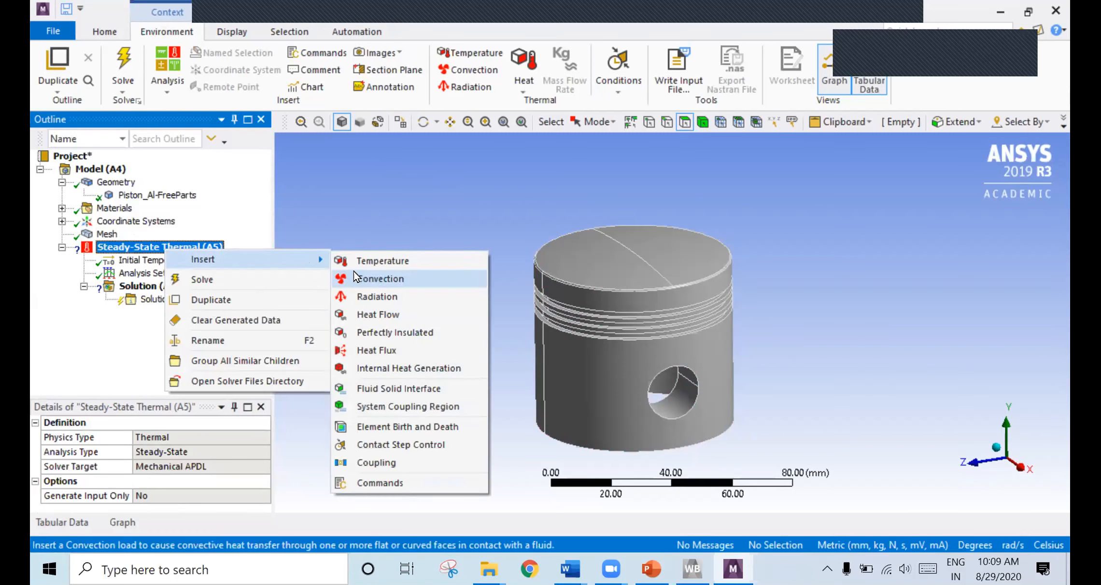
left_click(407, 280)
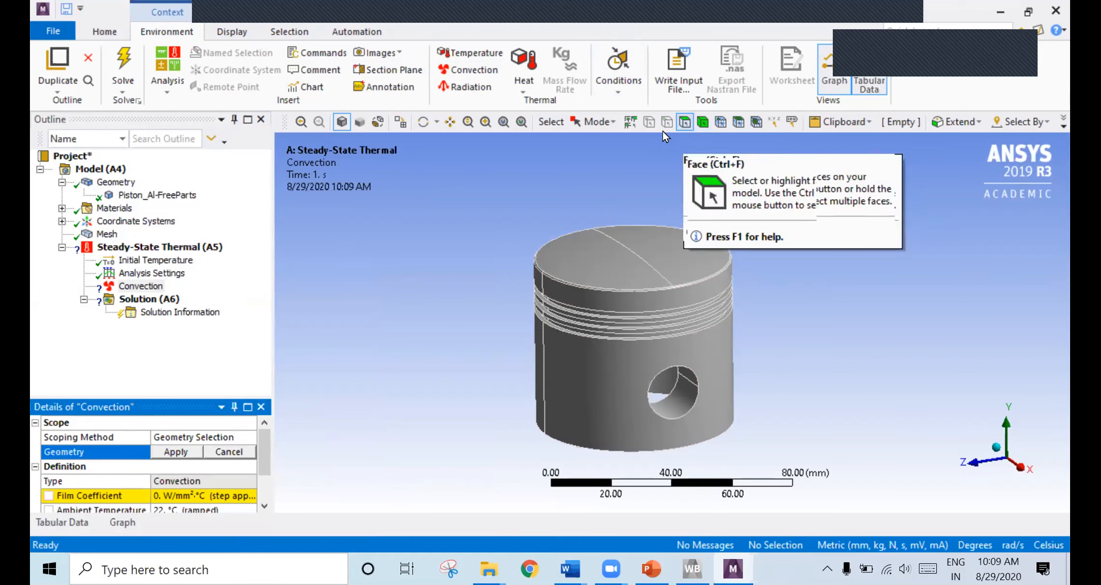
Scope the Convection load to the whole piston body.
left_click(701, 124)
left_click(698, 280)
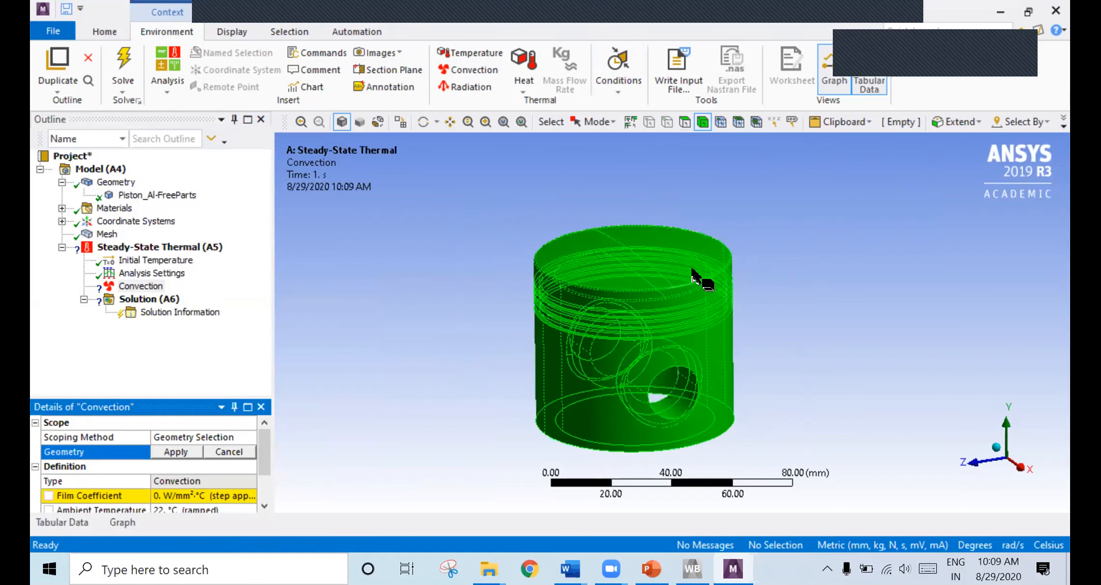
left_click(166, 496)
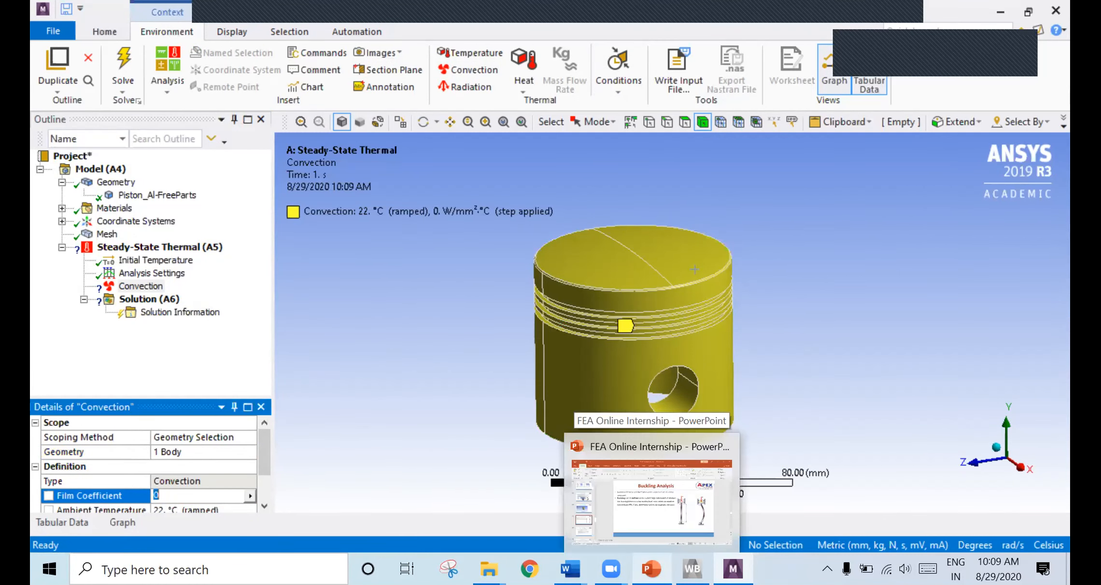
Switch to the Word report to check the piston's thermal boundary condition values, and return to Mechanical.
mouse_move(610, 568)
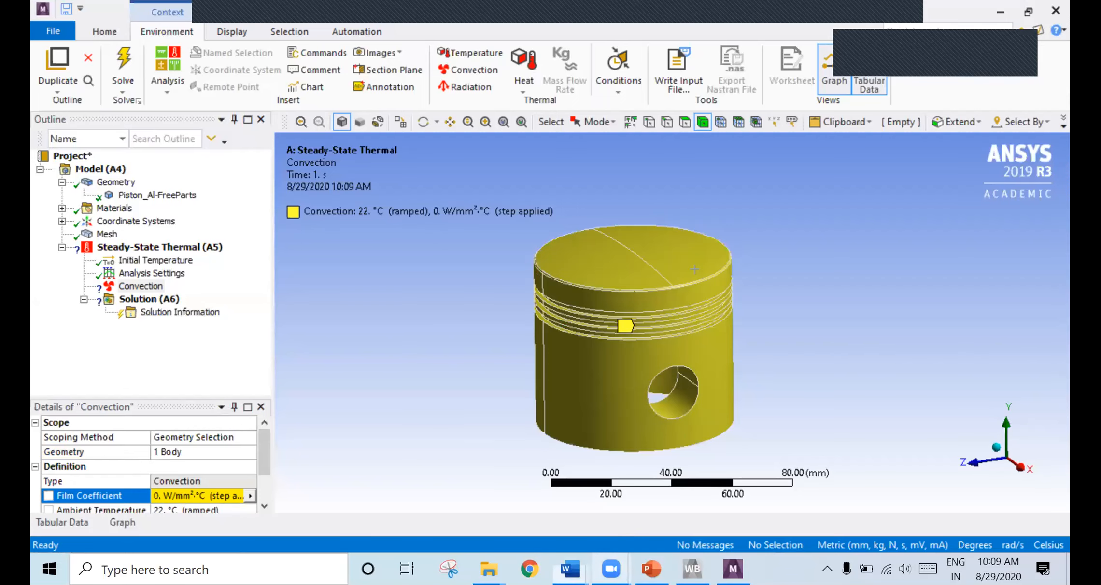
left_click(634, 512)
left_click(634, 504)
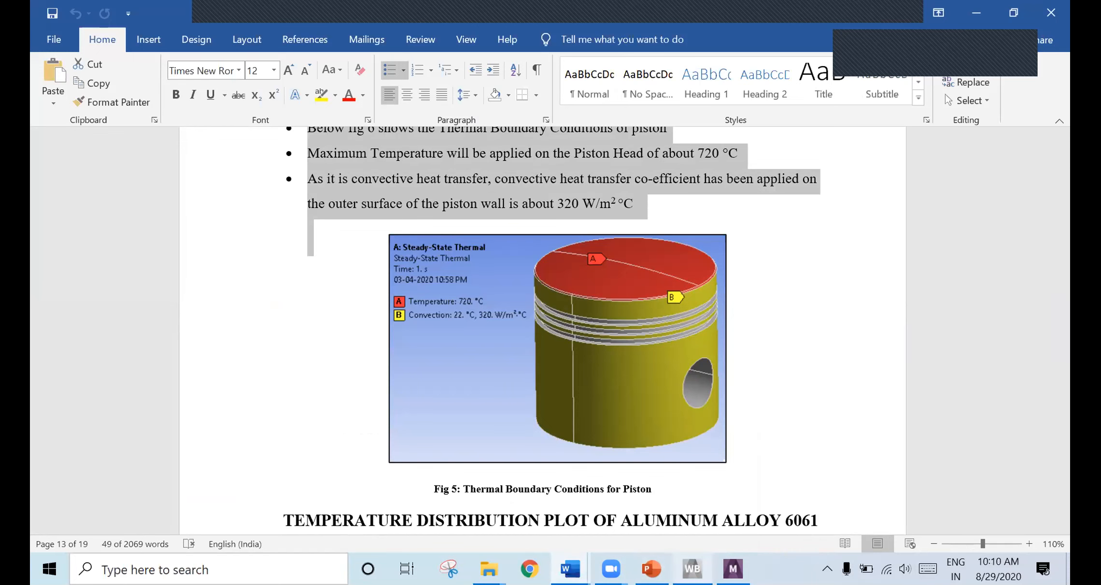
left_click(732, 569)
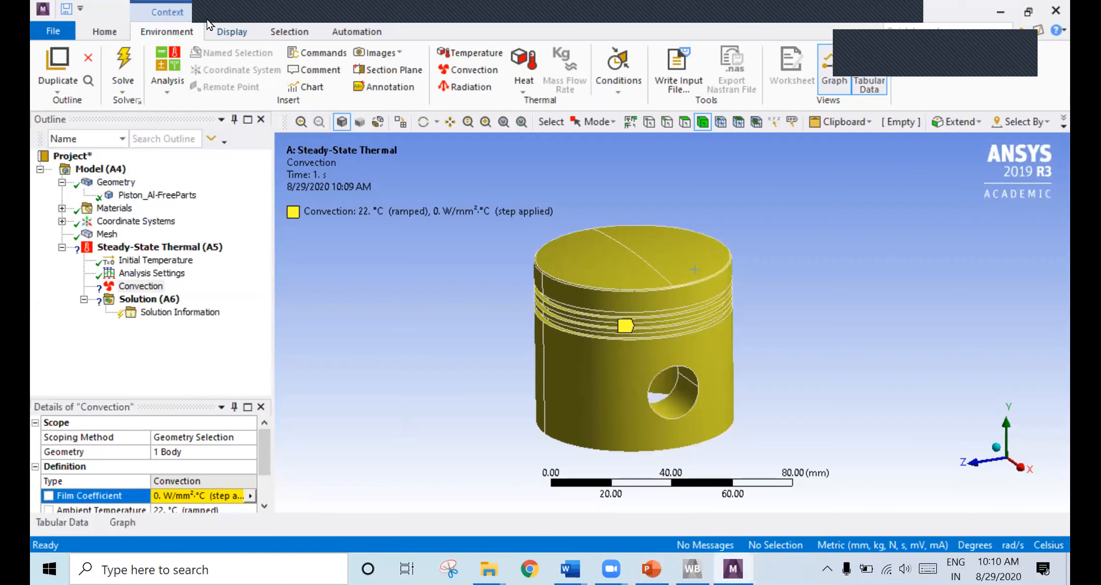
Change the unit system to Metric (m, kg, N, s, V, A) and set the convection film coefficient to 320 W/m²·°C.
left_click(104, 31)
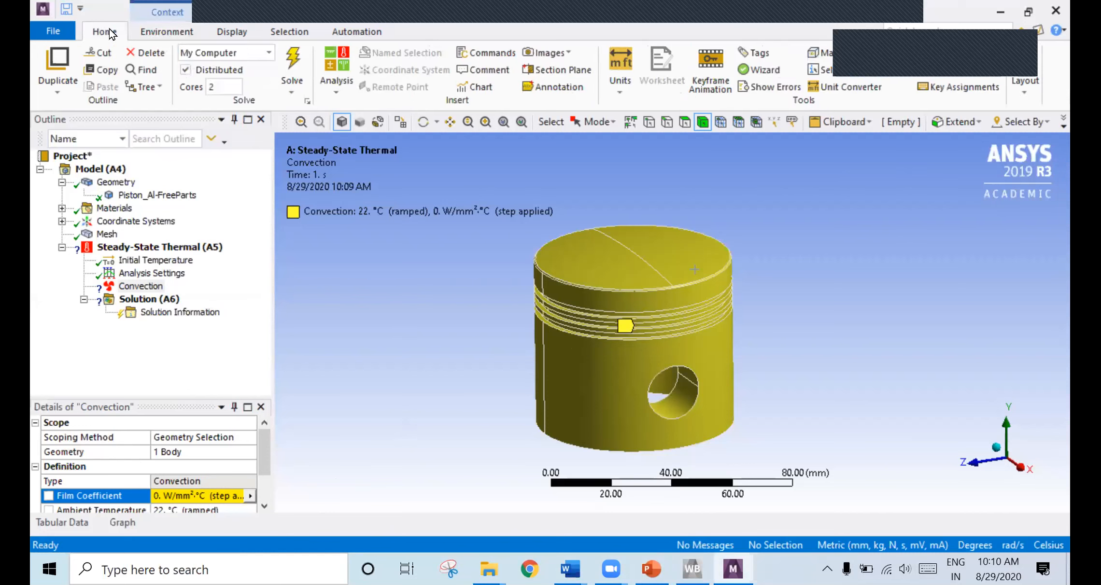
left_click(618, 82)
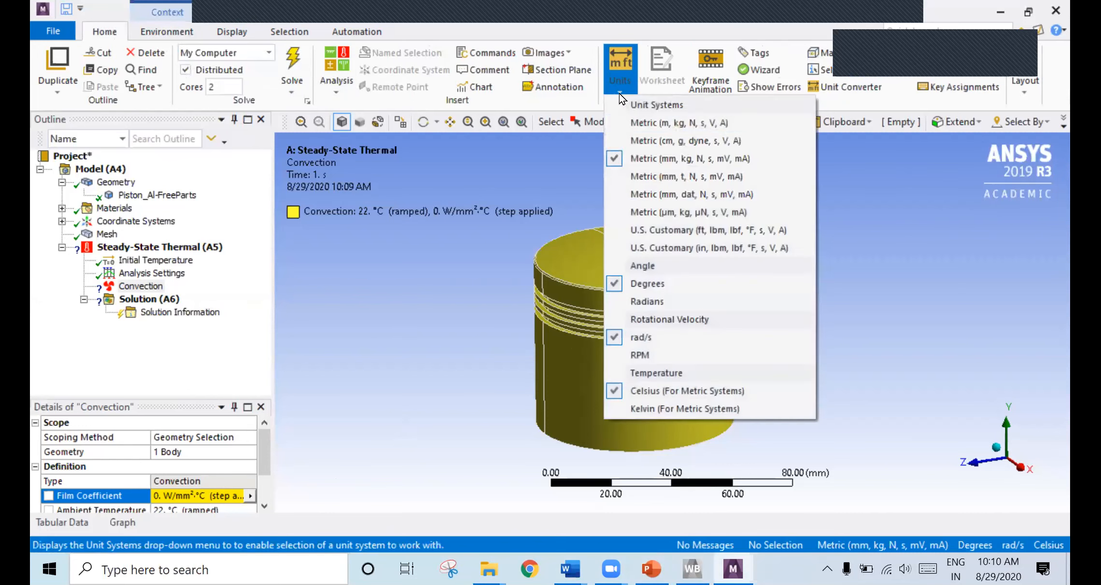
left_click(627, 123)
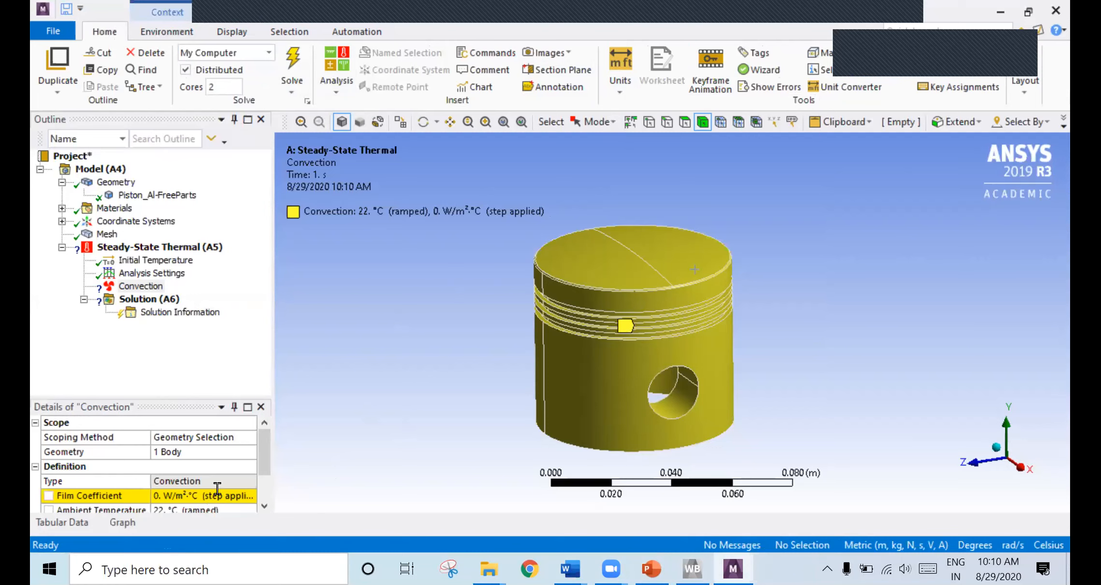
left_click(203, 495)
type("320")
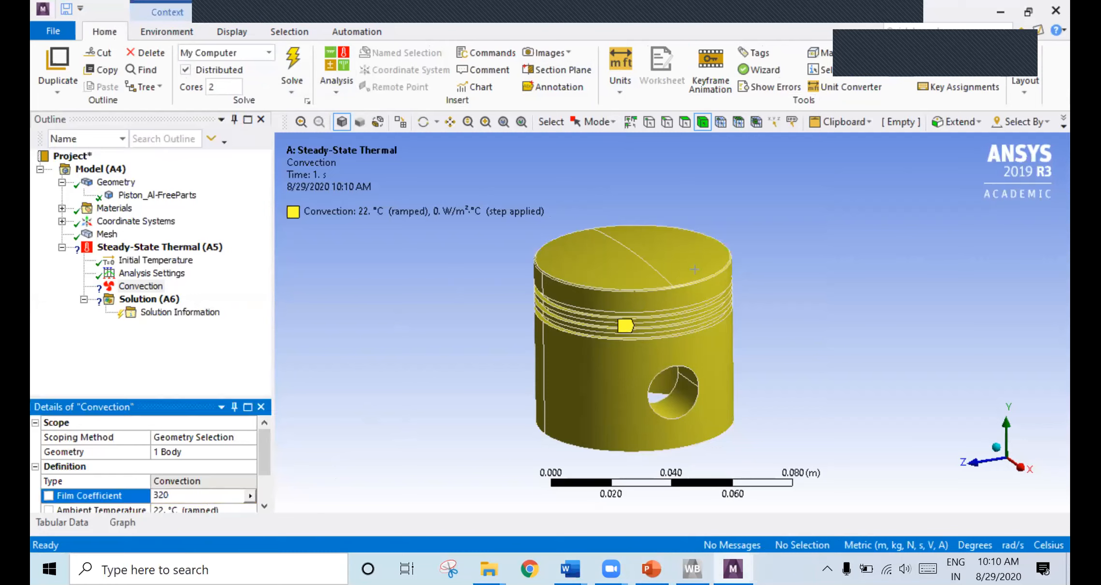
key("Return")
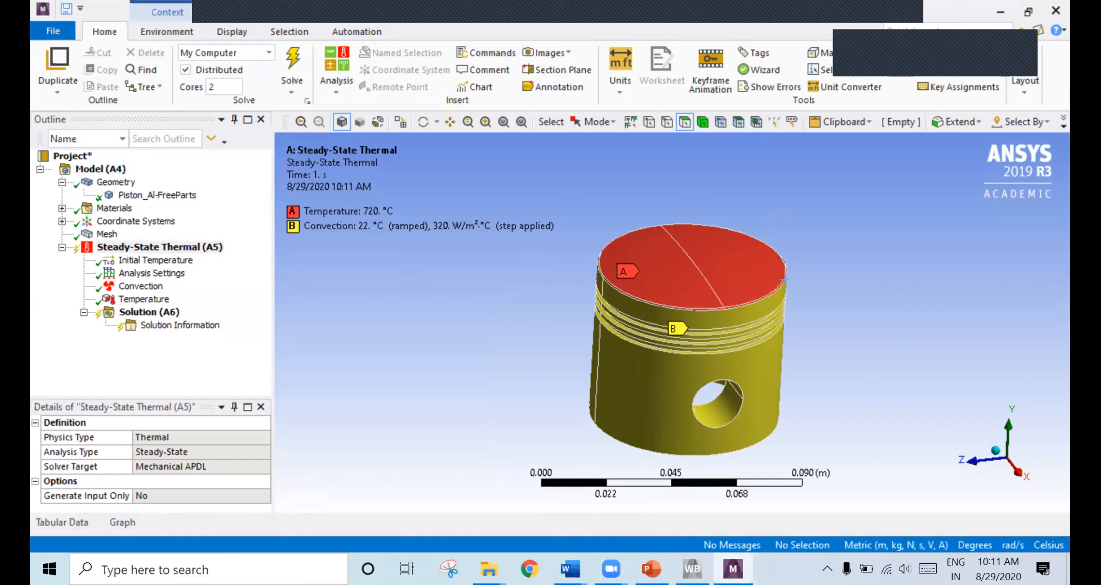
Examine the temperature and convection loads on the piston, looking closely at the rim of the crown.
mouse_move(650, 569)
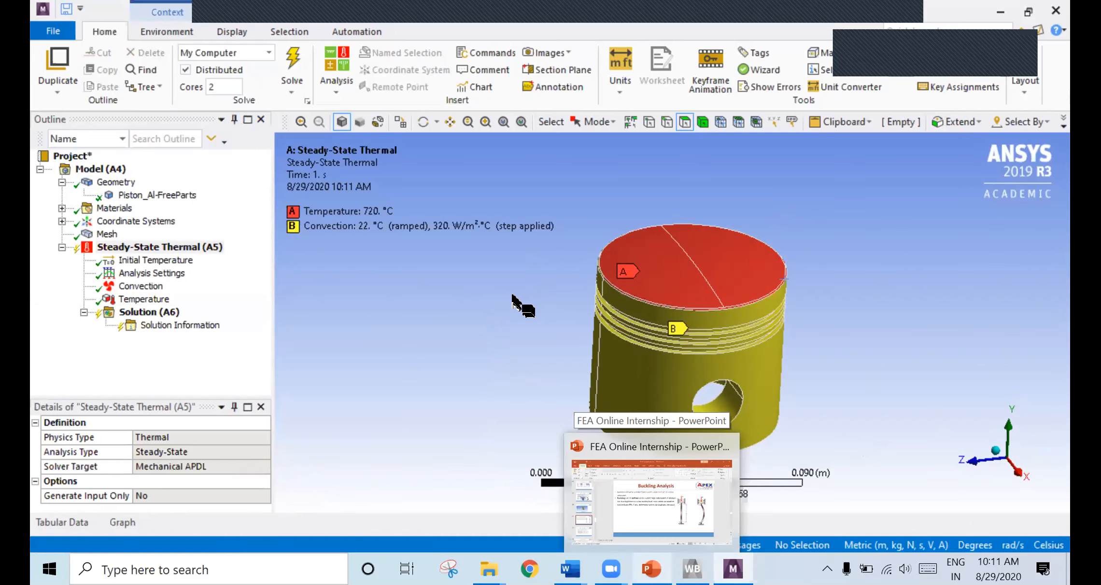
middle_click_drag(769, 318, 548, 307, "ctrl")
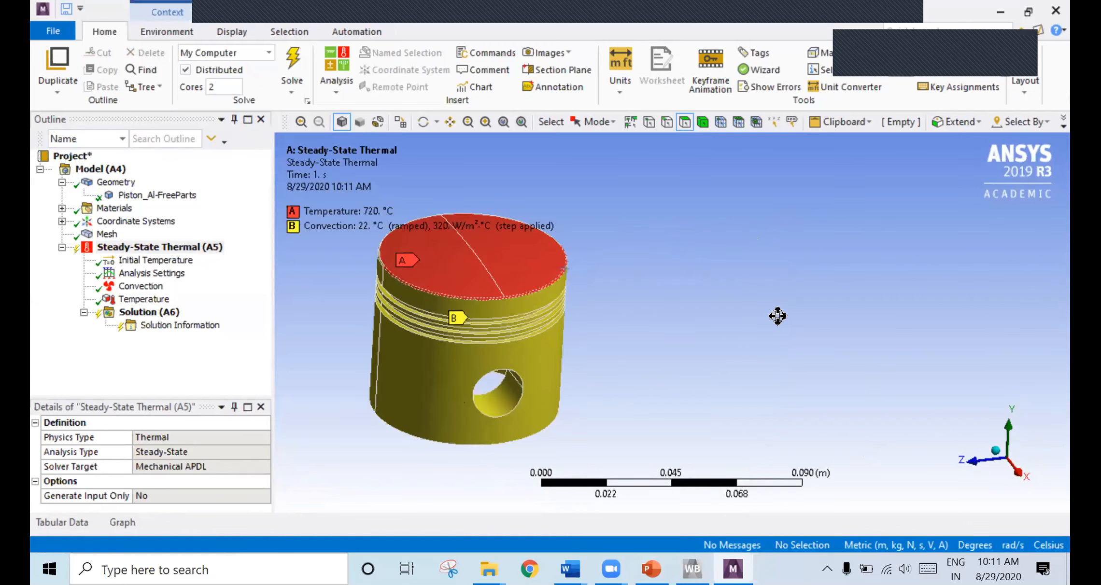
mouse_move(528, 304)
middle_mouse_down()
mouse_move(541, 270)
mouse_move(546, 288)
mouse_move(517, 308)
middle_mouse_up()
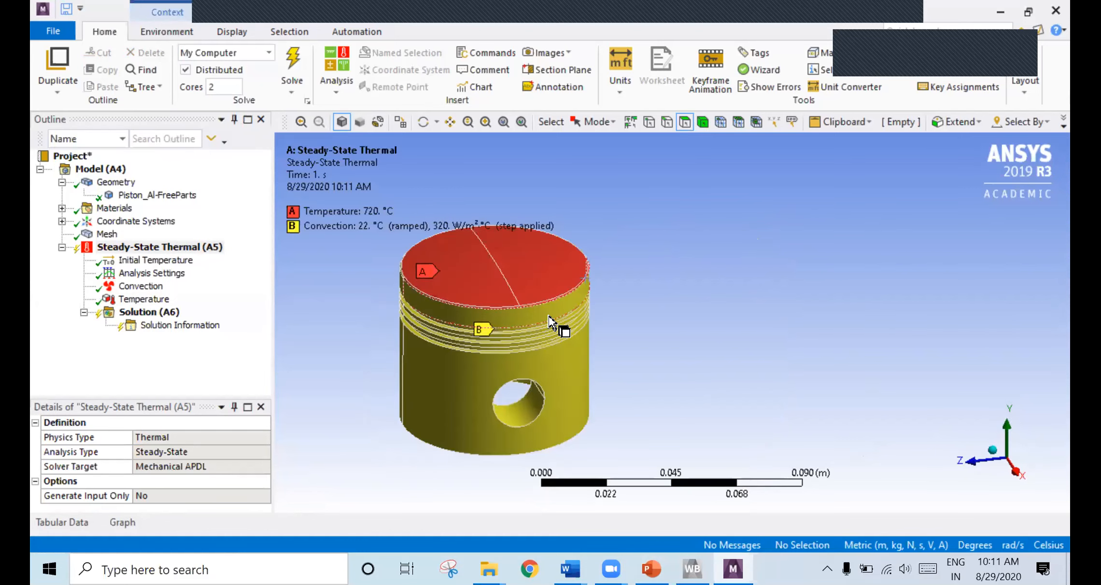
scroll(561, 325, "up", 2)
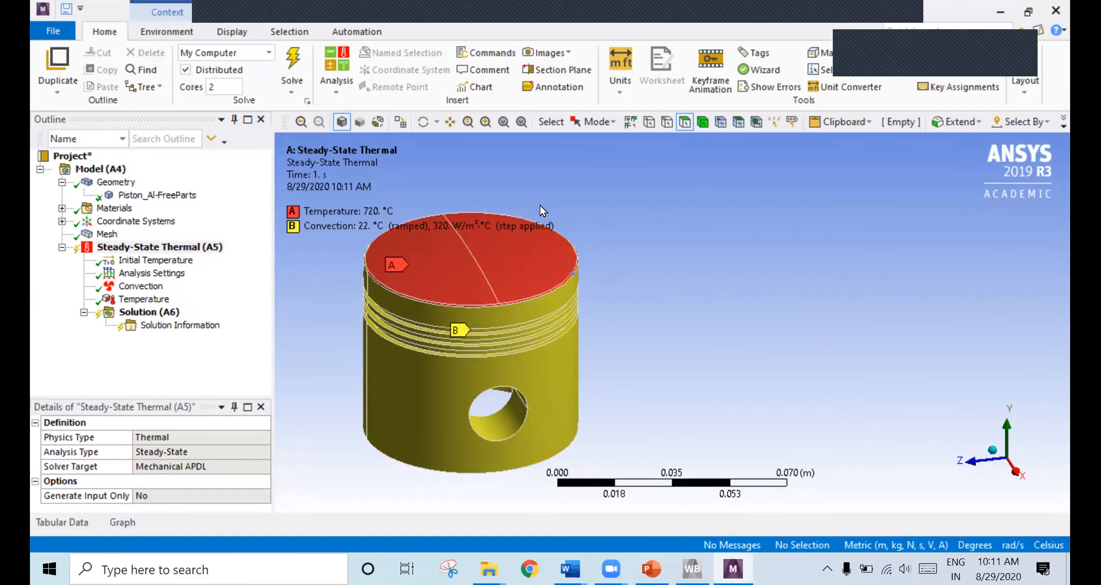
right_click_drag(540, 206, 626, 308)
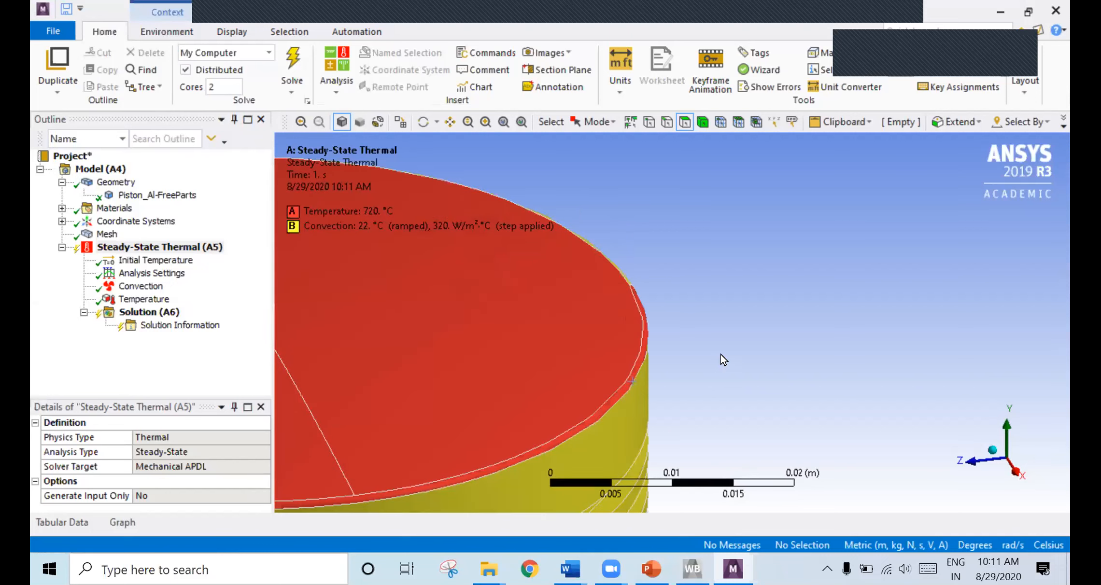
scroll(716, 351, "down", 5)
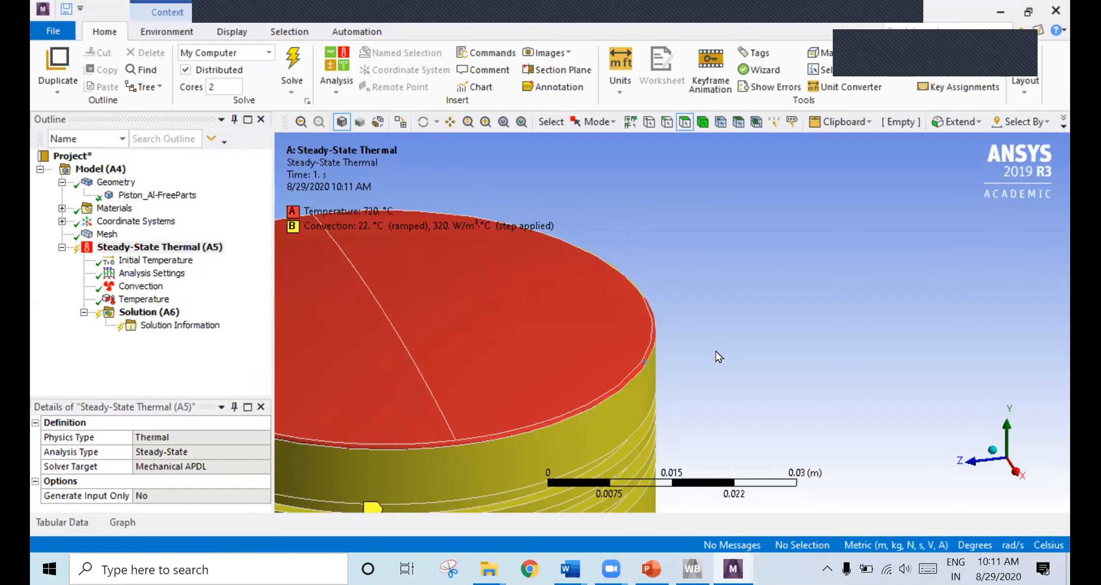
scroll(715, 351, "down", 2)
scroll(714, 351, "down", 3)
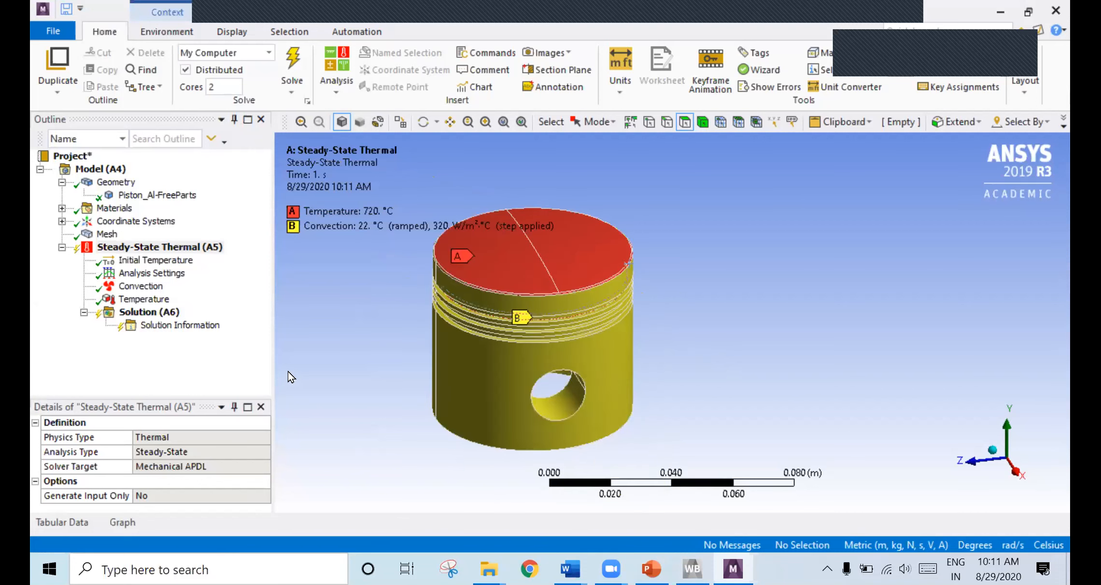
Insert a Total Heat Flux result under the steady-state thermal Solution.
left_click(164, 314)
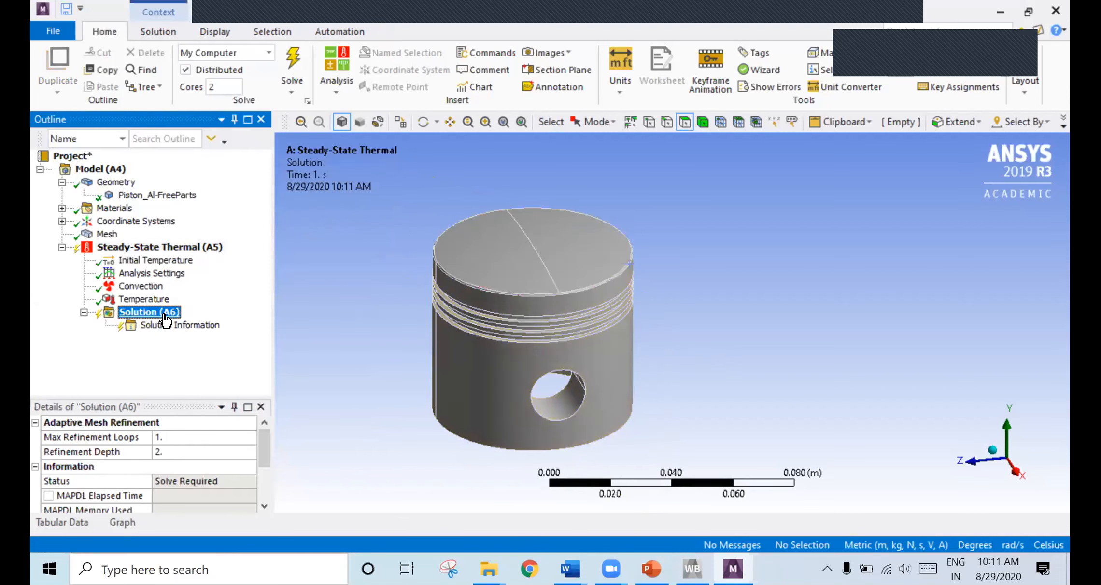
right_click(165, 316)
mouse_move(248, 323)
mouse_move(363, 325)
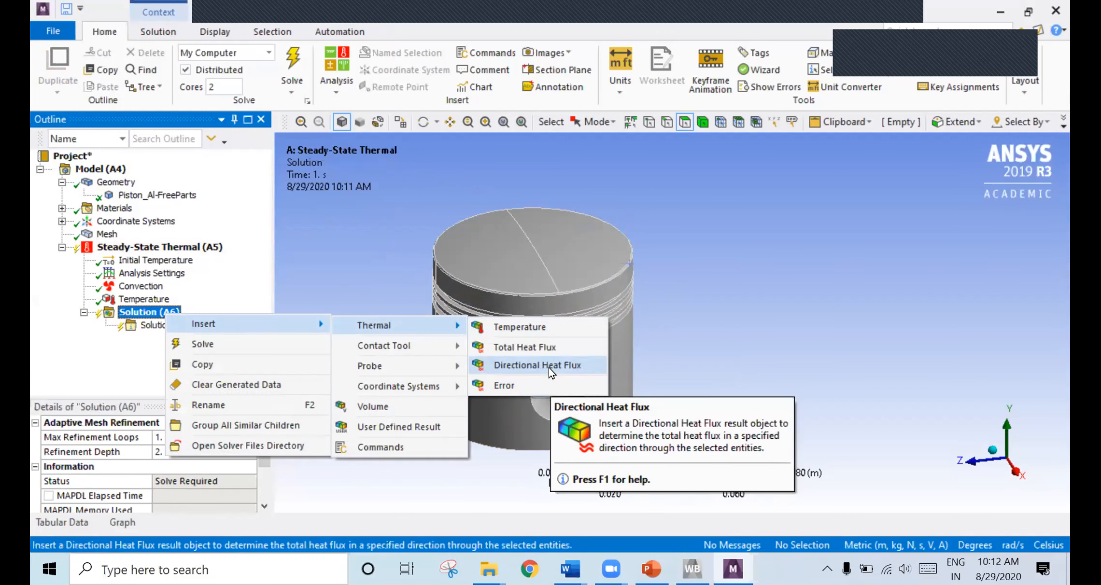
left_click(545, 347)
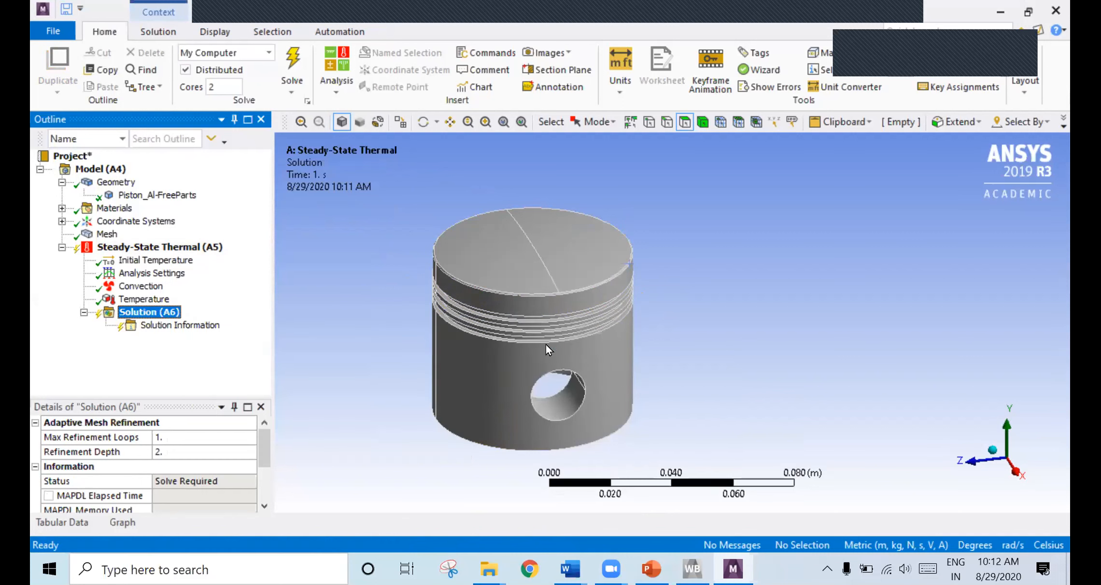
Add a thermal Error result to the Solution.
right_click(154, 305)
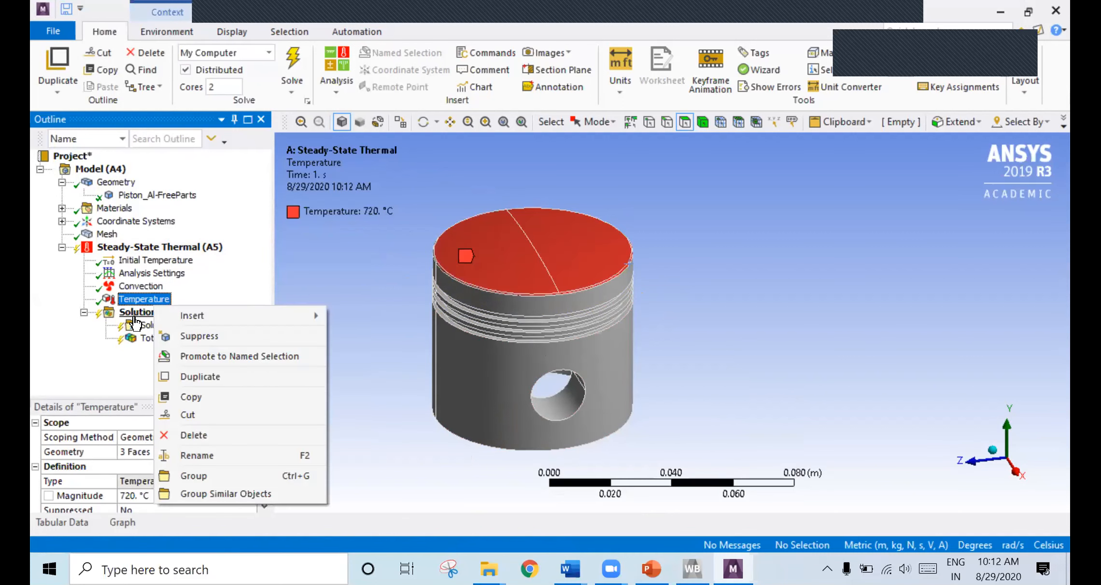
right_click(138, 315)
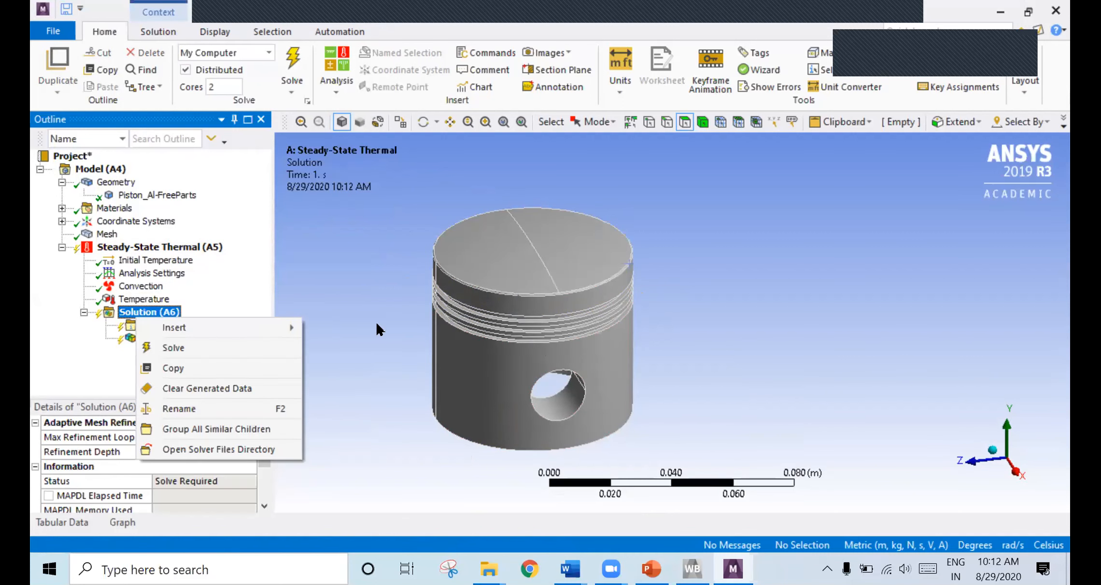
mouse_move(285, 327)
mouse_move(367, 329)
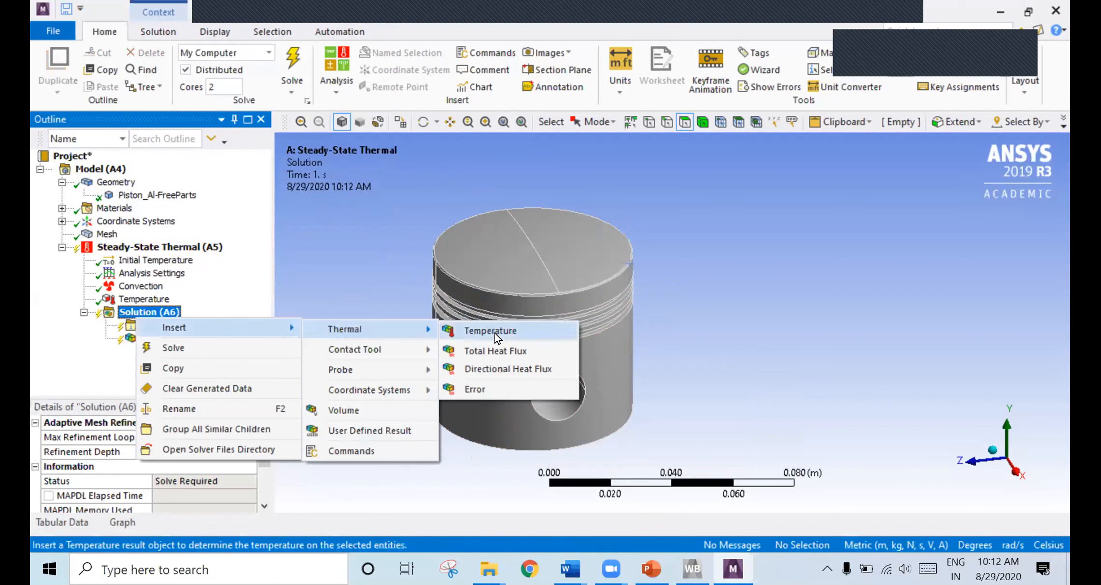
left_click(527, 388)
Add a Temperature result for all bodies to the Solution.
right_click(146, 311)
mouse_move(206, 318)
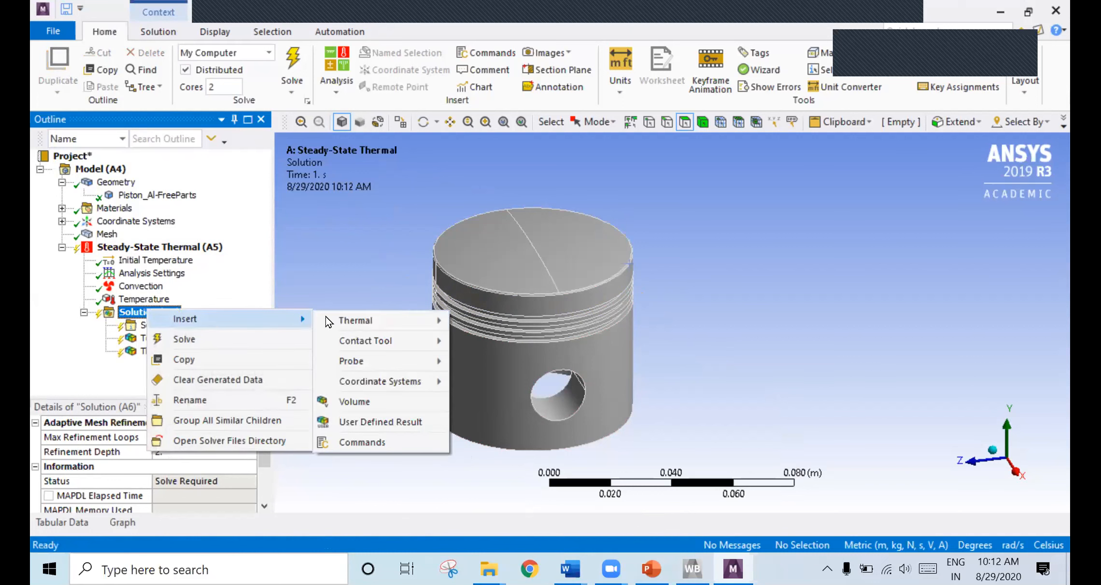
mouse_move(400, 321)
left_click(478, 322)
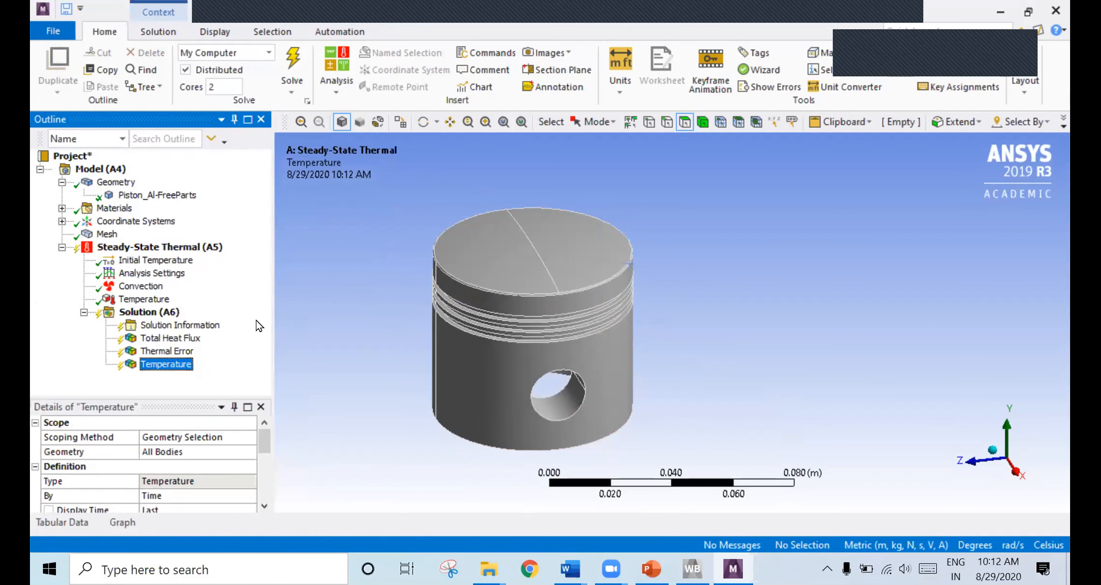
right_click(177, 314)
mouse_move(262, 328)
mouse_move(401, 338)
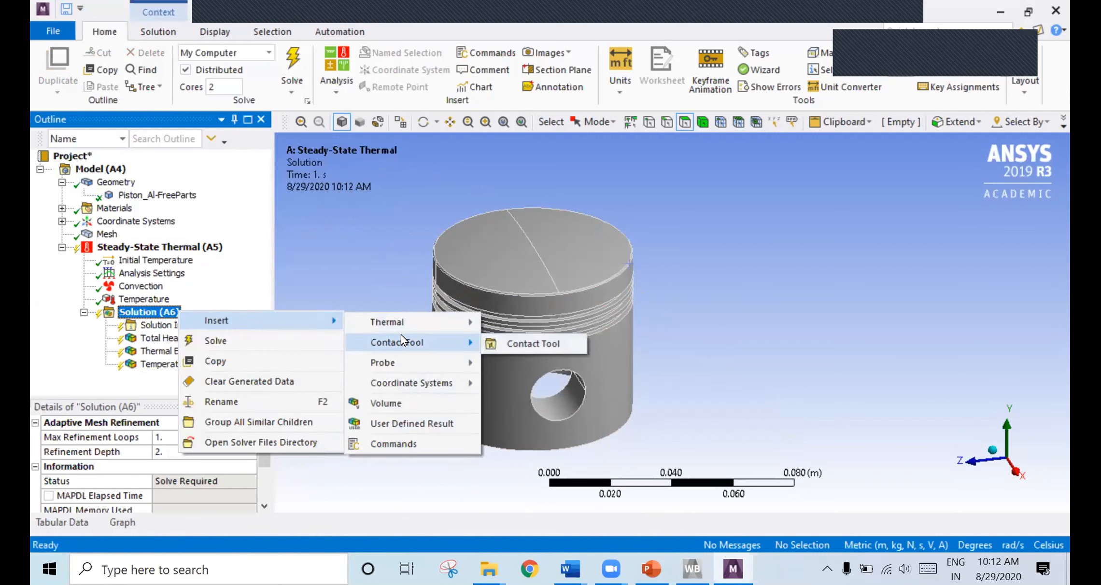
mouse_move(413, 365)
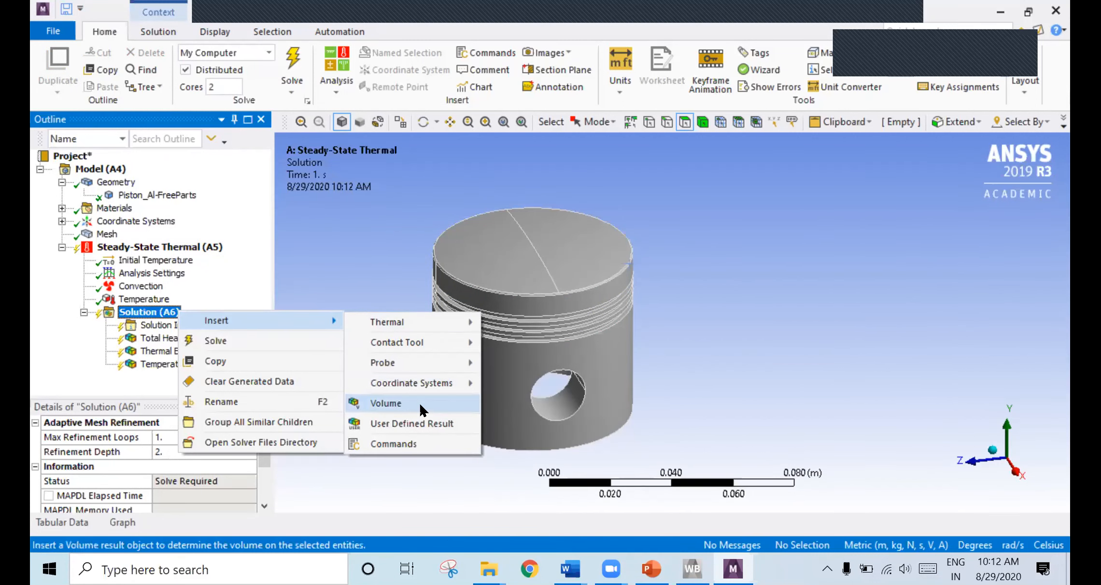
left_click(394, 257)
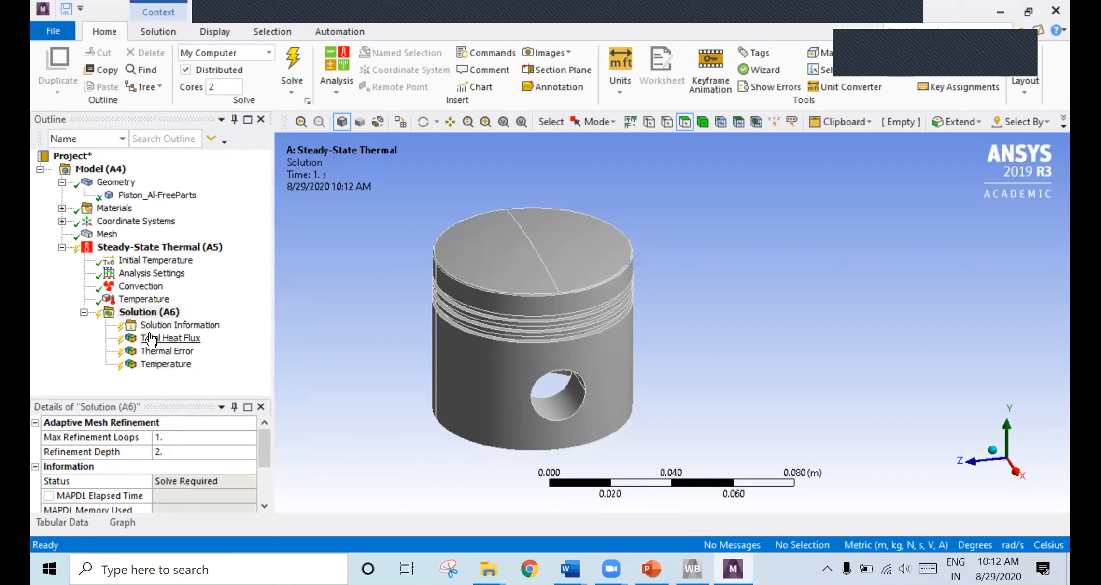
Solve the steady-state thermal analysis, declining firewall access for the MPI process manager and the PMI proxy.
right_click(152, 319)
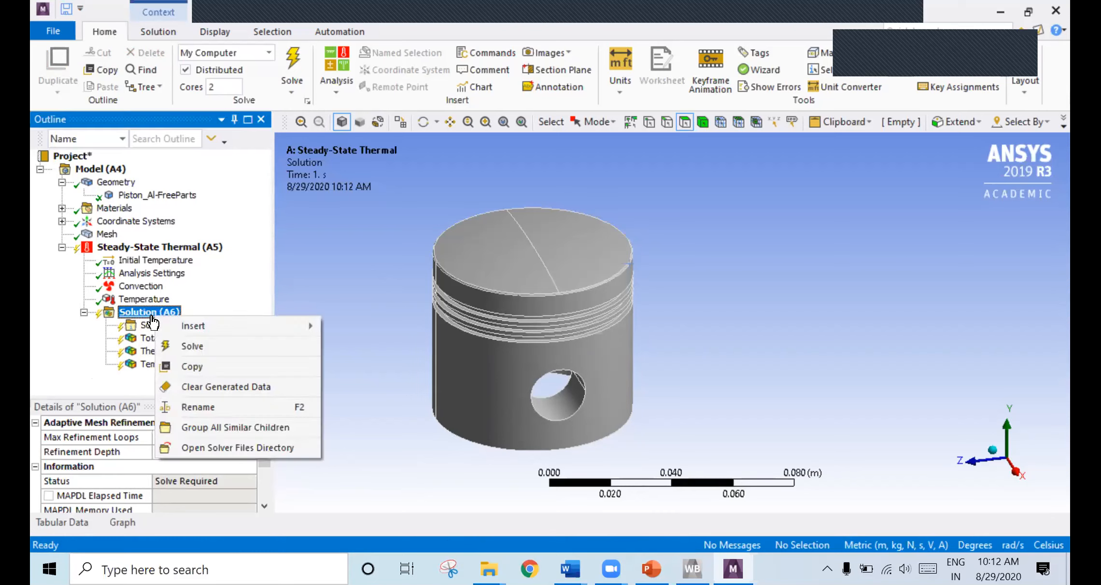
left_click(206, 348)
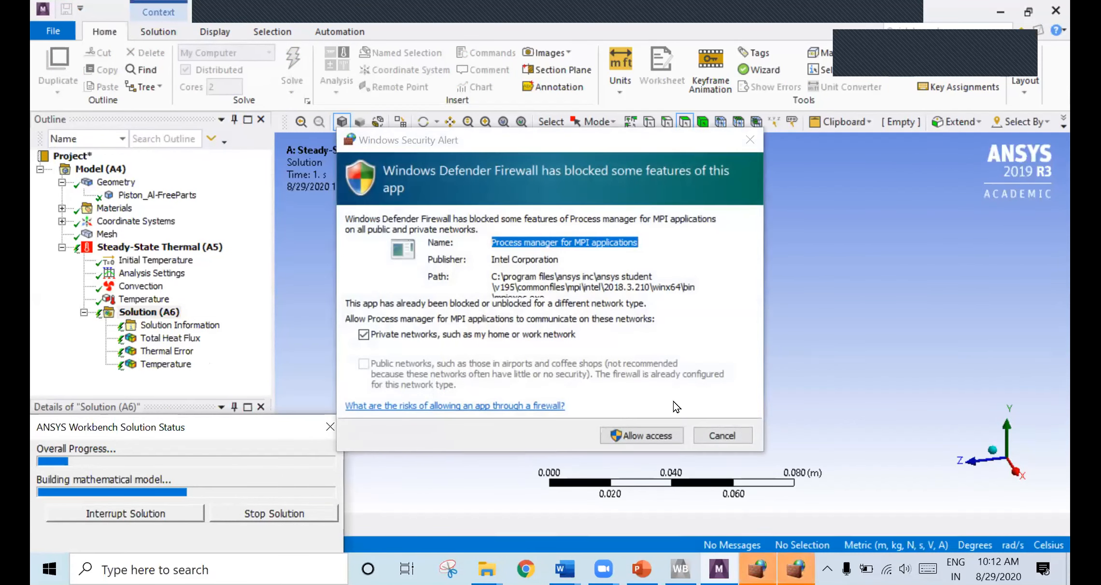
left_click(363, 334)
left_click(720, 437)
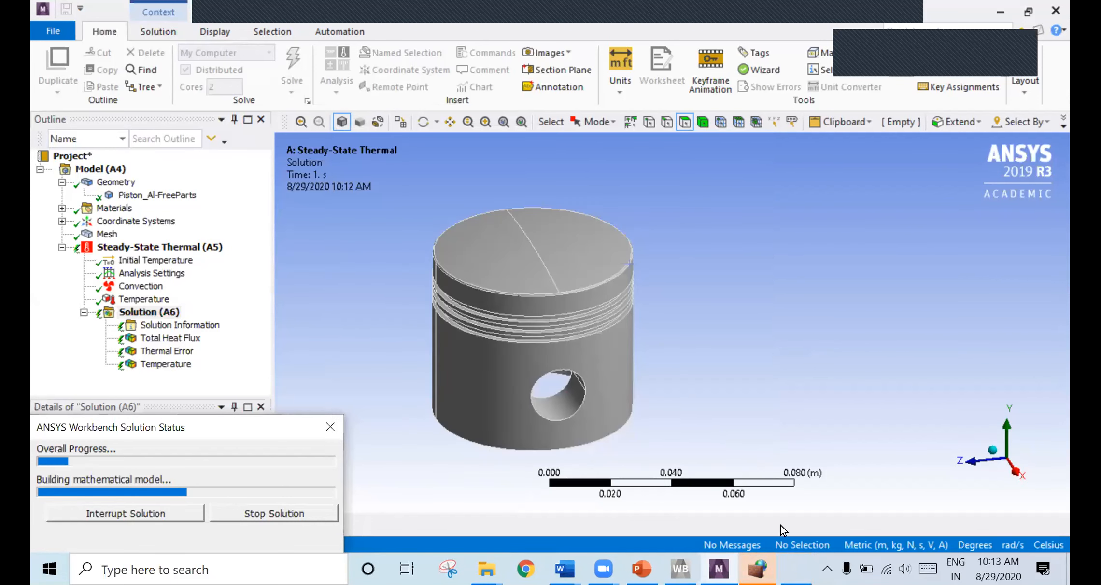
left_click(363, 334)
left_click(723, 437)
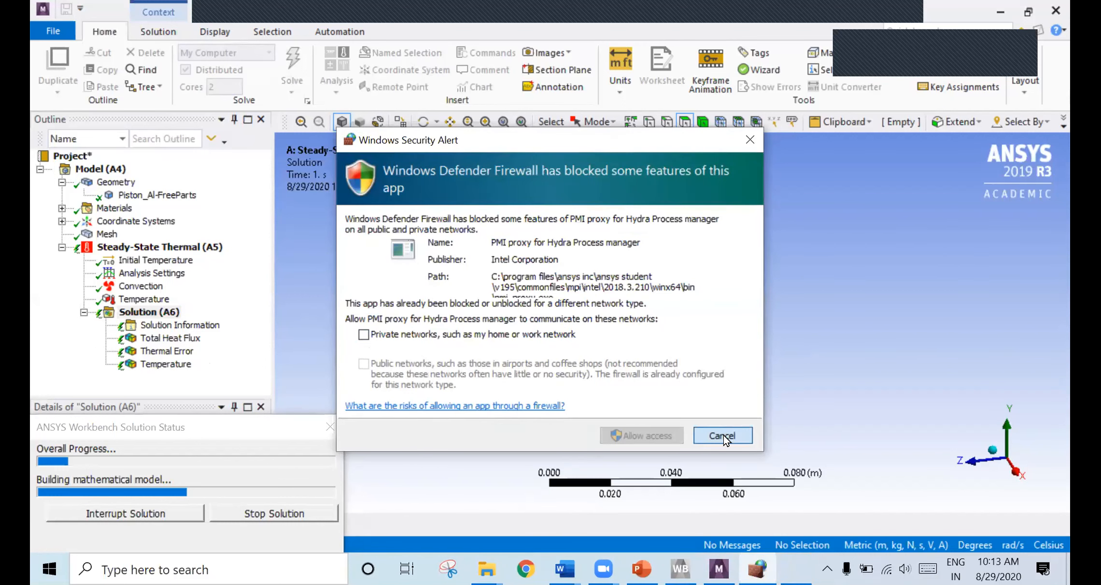
mouse_move(785, 561)
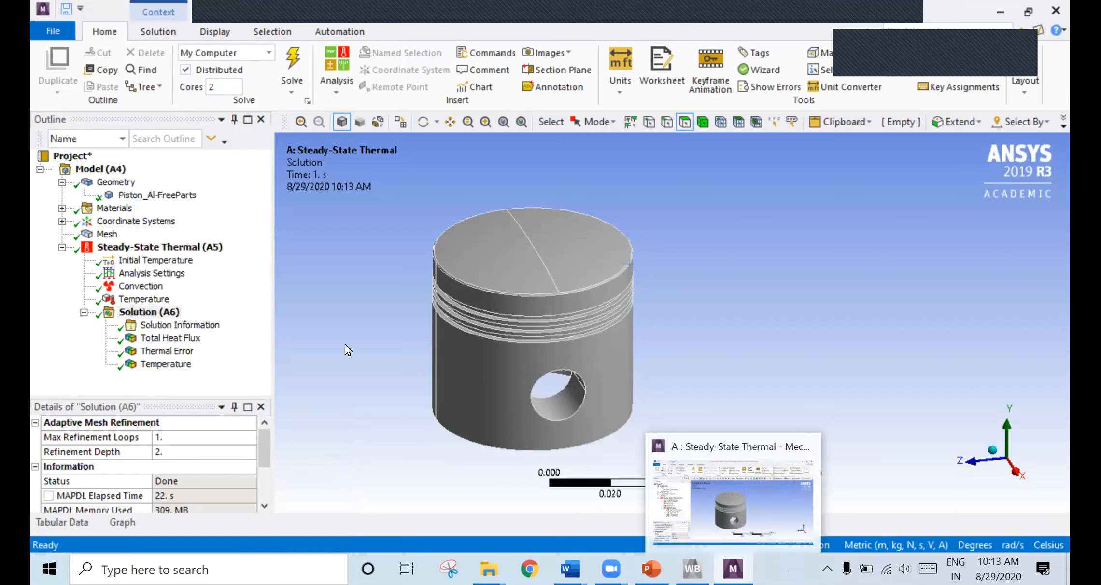
Display the Total Heat Flux contour on the piston, followed by the Thermal Error contour.
left_click(187, 340)
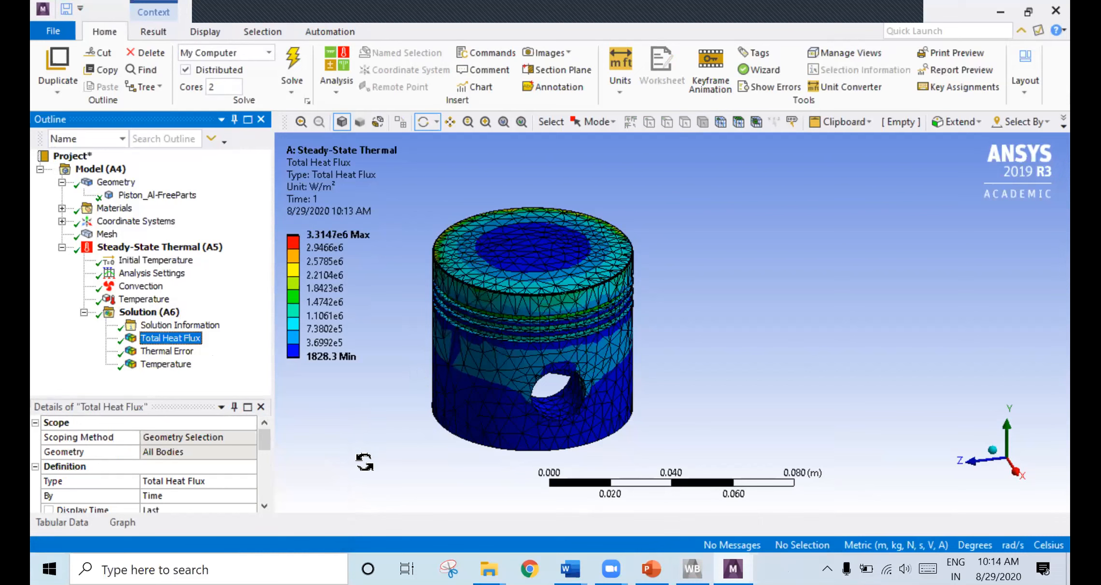
left_click(174, 352)
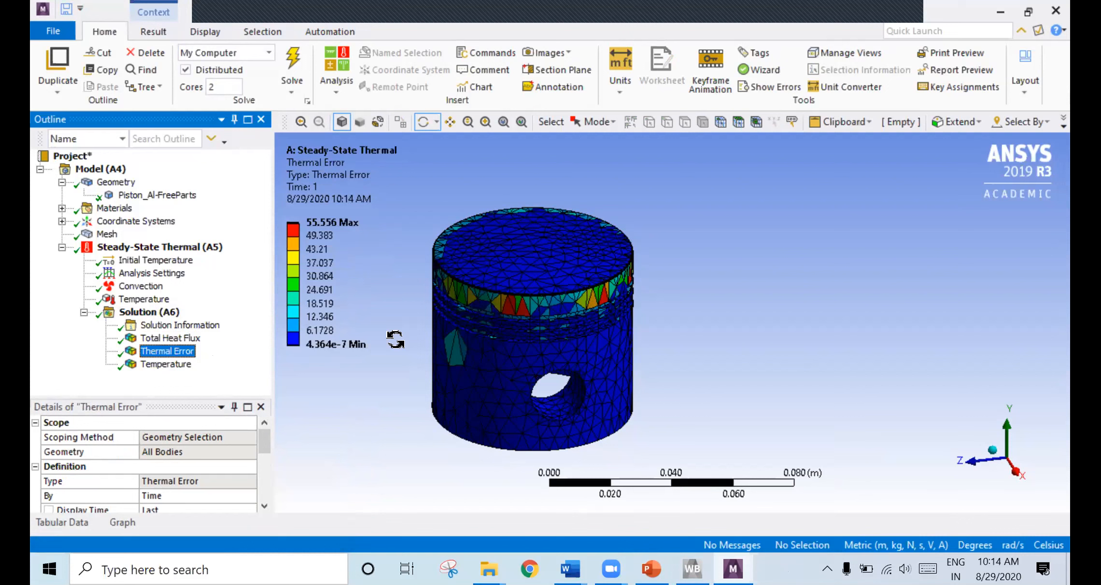
Display the Temperature contour on the piston and examine the distribution from the crown down to the skirt.
left_click_drag(413, 310, 421, 342)
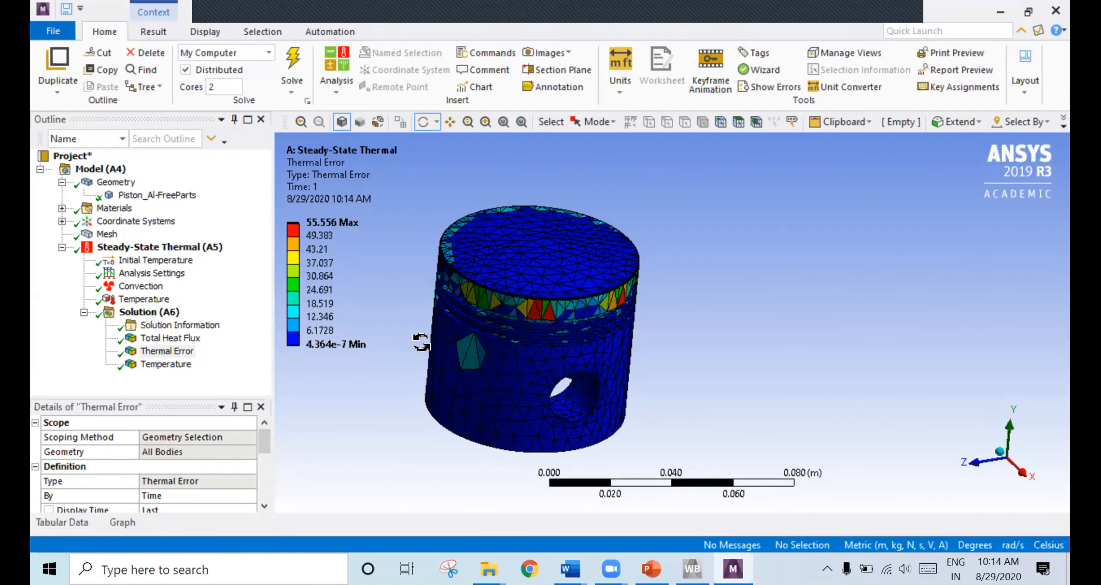
left_click(188, 368)
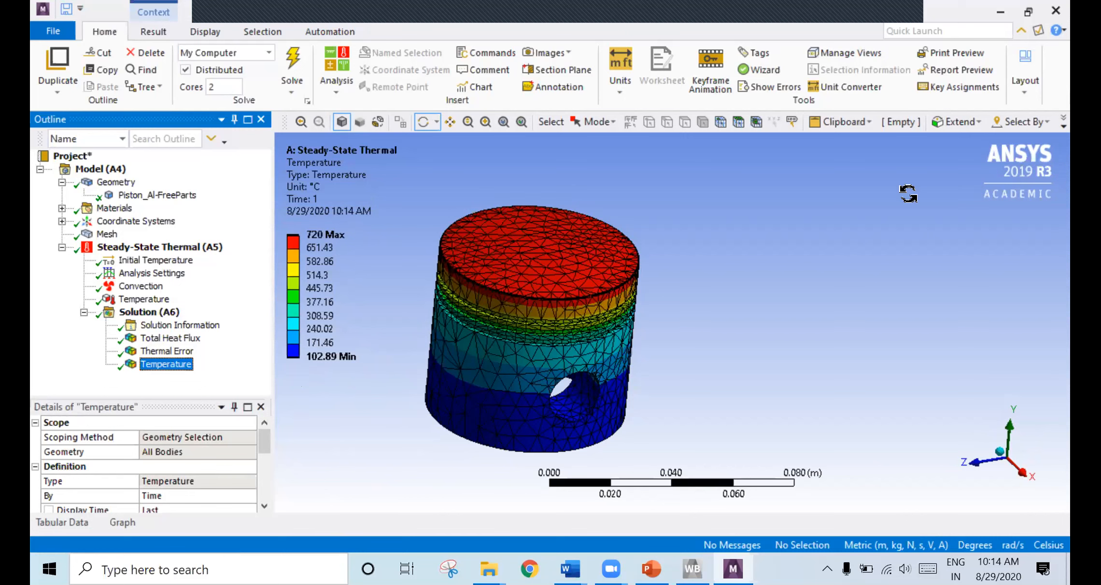
left_click_drag(749, 203, 815, 168)
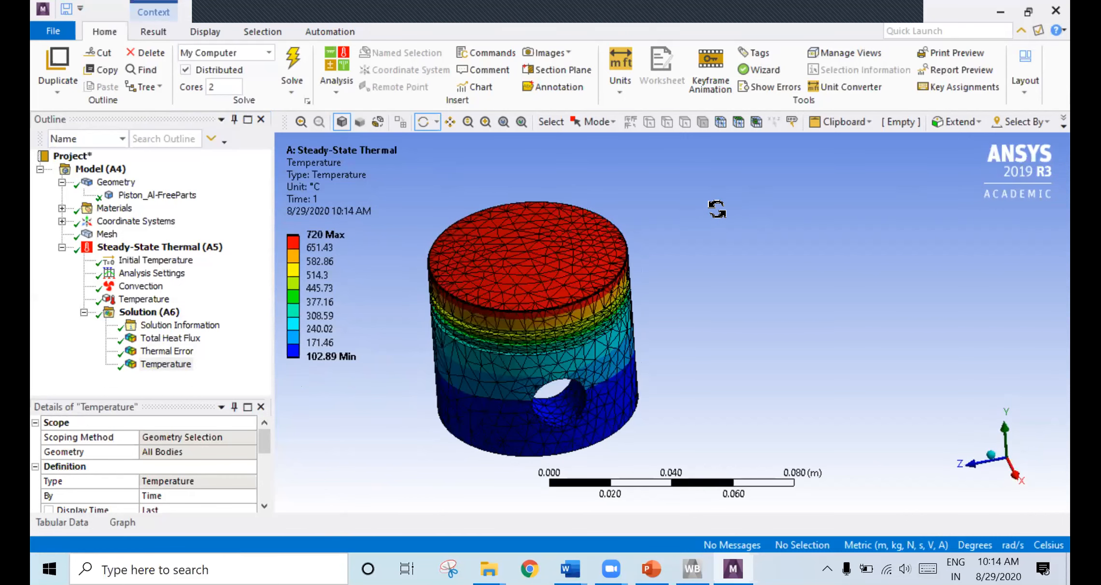
Generate the report preview of the analysis and go to its Geometry section.
left_click(941, 71)
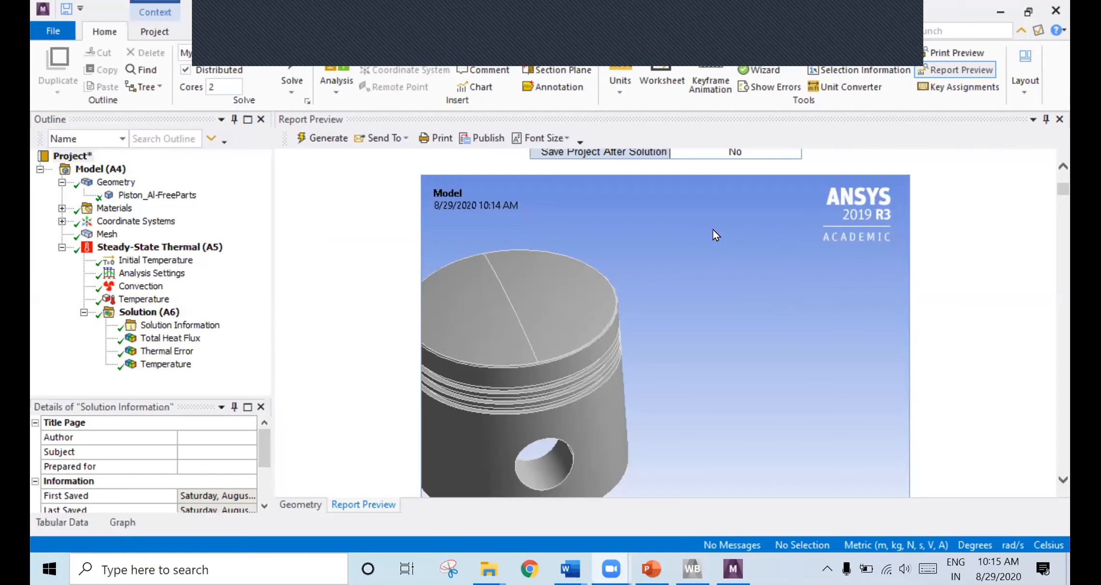
left_click_drag(1062, 190, 1066, 206)
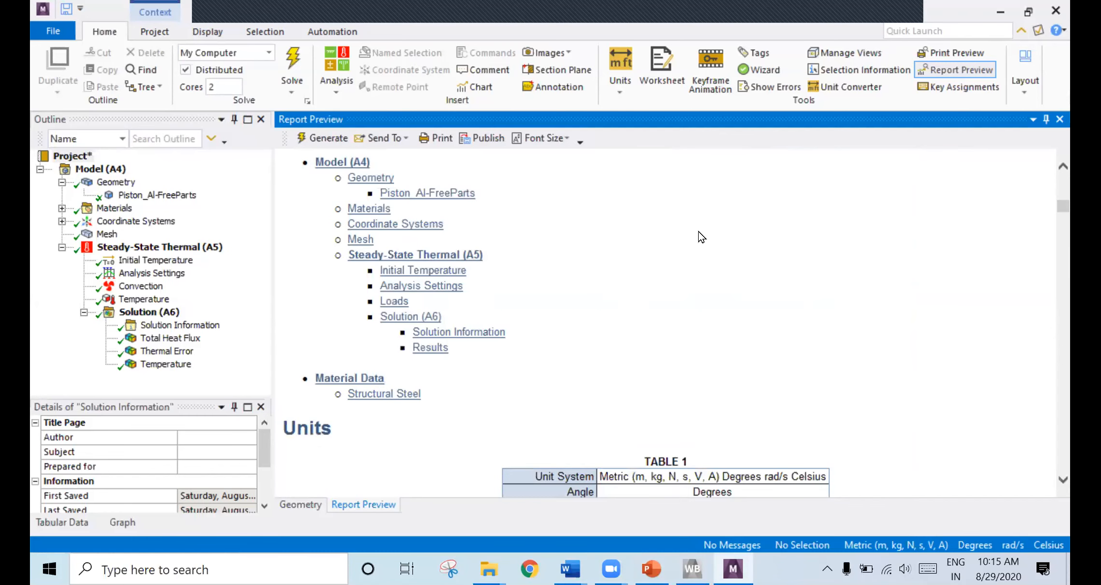
left_click(370, 180)
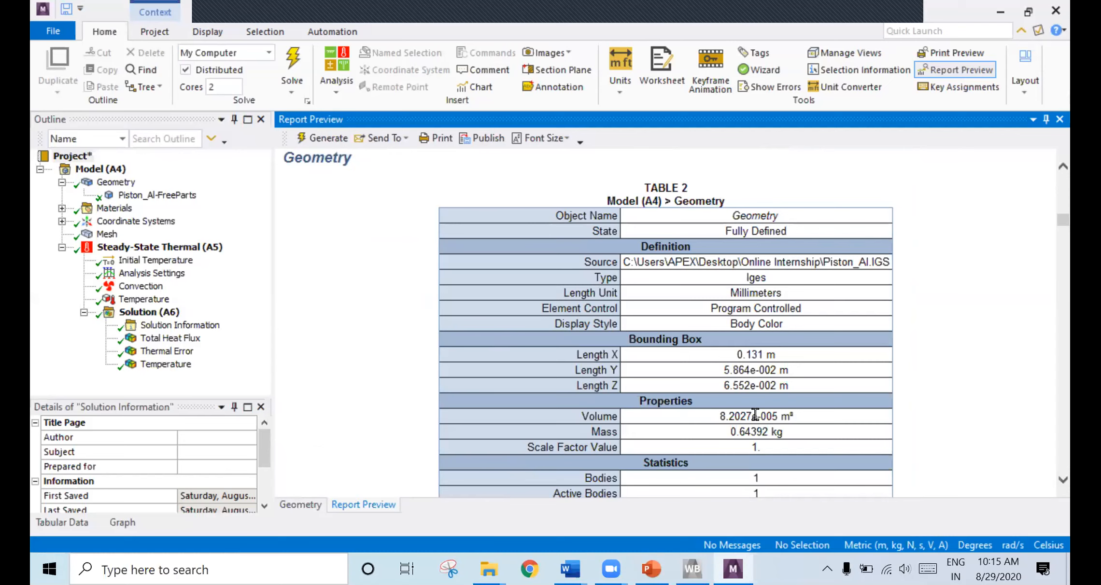
Examine the piston's mass, volume, mesh statistics and geometry options in the report's Geometry table.
left_click_drag(729, 430, 789, 422)
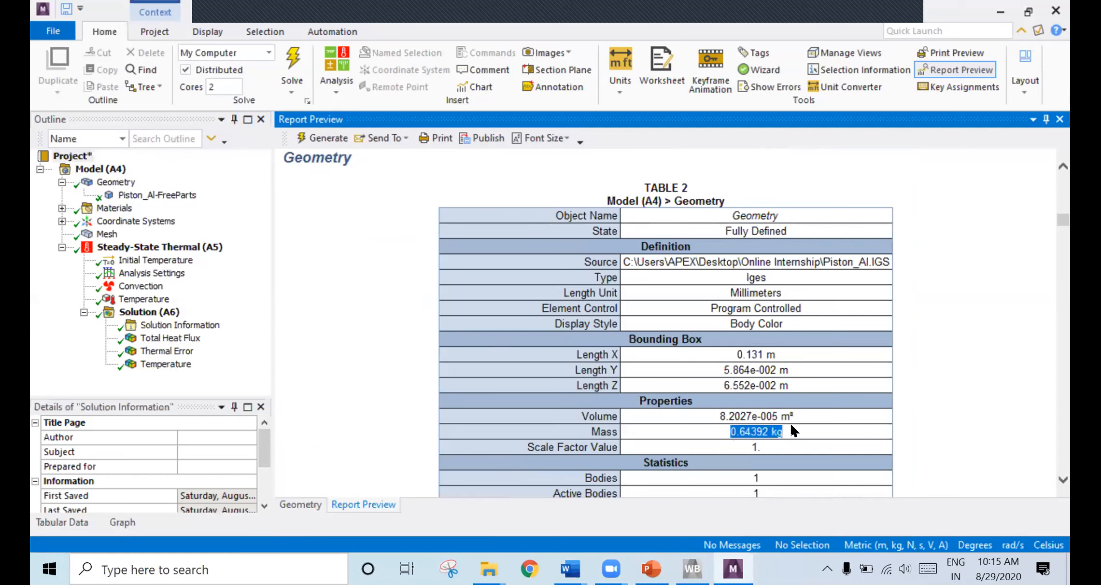
left_click_drag(719, 416, 827, 411)
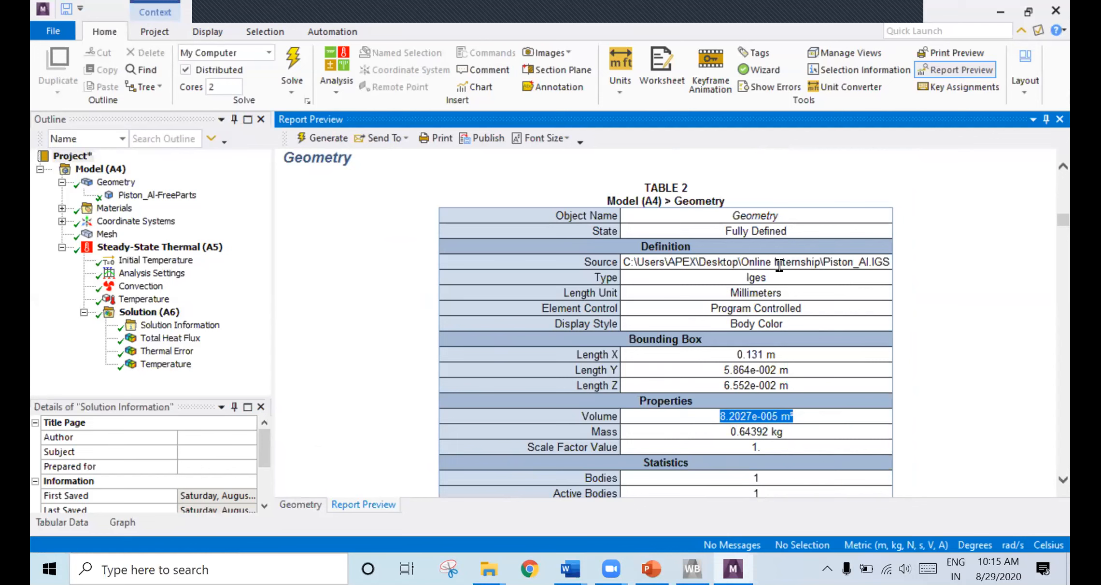
scroll(753, 212, "down", 1)
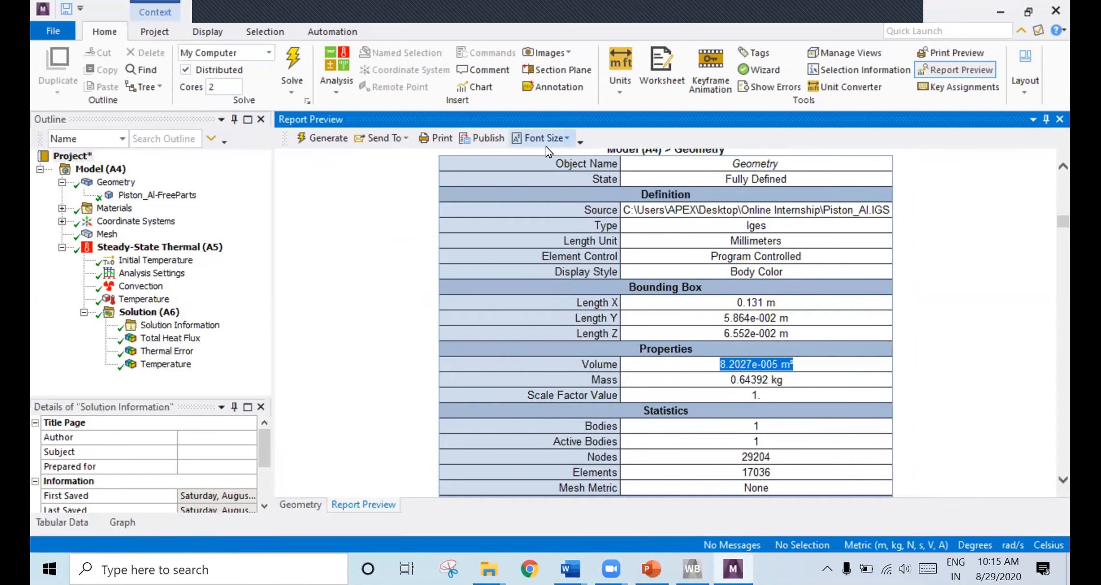
scroll(748, 293, "down", 2, "ctrl")
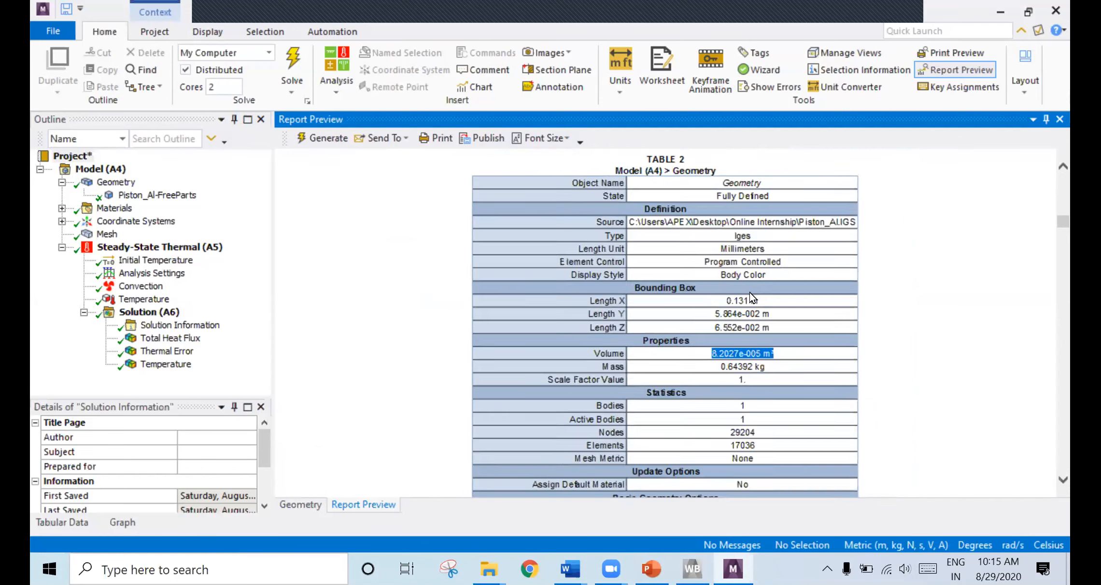
scroll(675, 257, "down", 5)
scroll(664, 281, "down", 5)
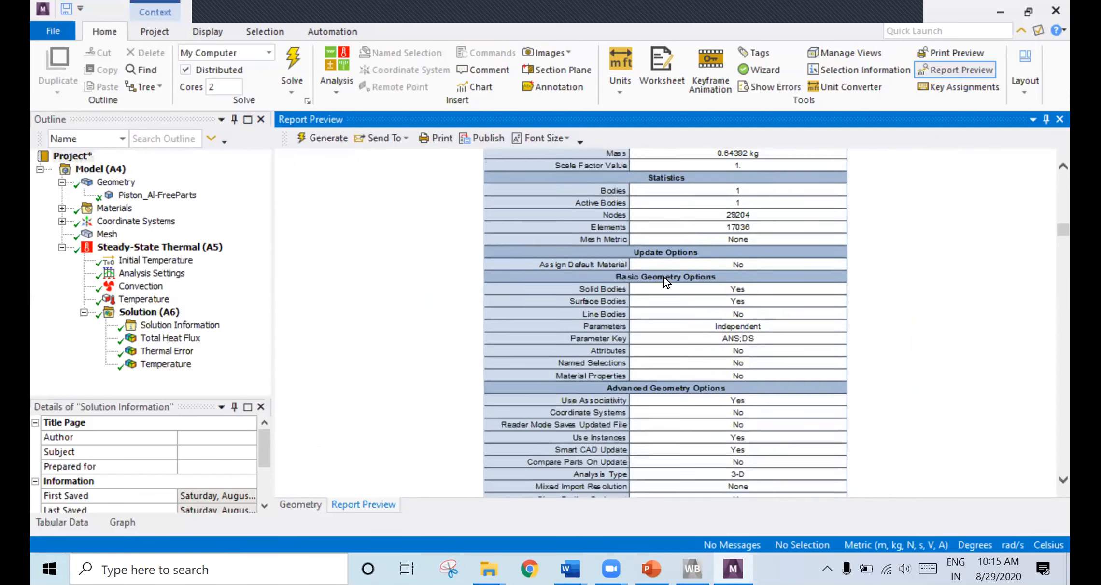
scroll(664, 281, "up", 5)
scroll(664, 281, "up", 1, "ctrl")
scroll(663, 282, "up", 3, "ctrl")
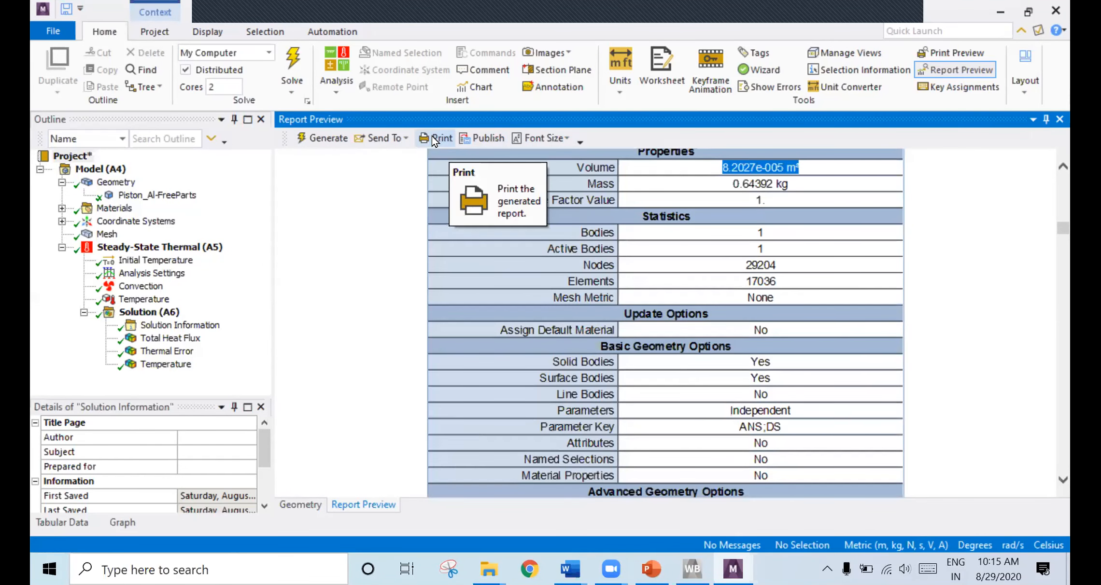
left_click(480, 138)
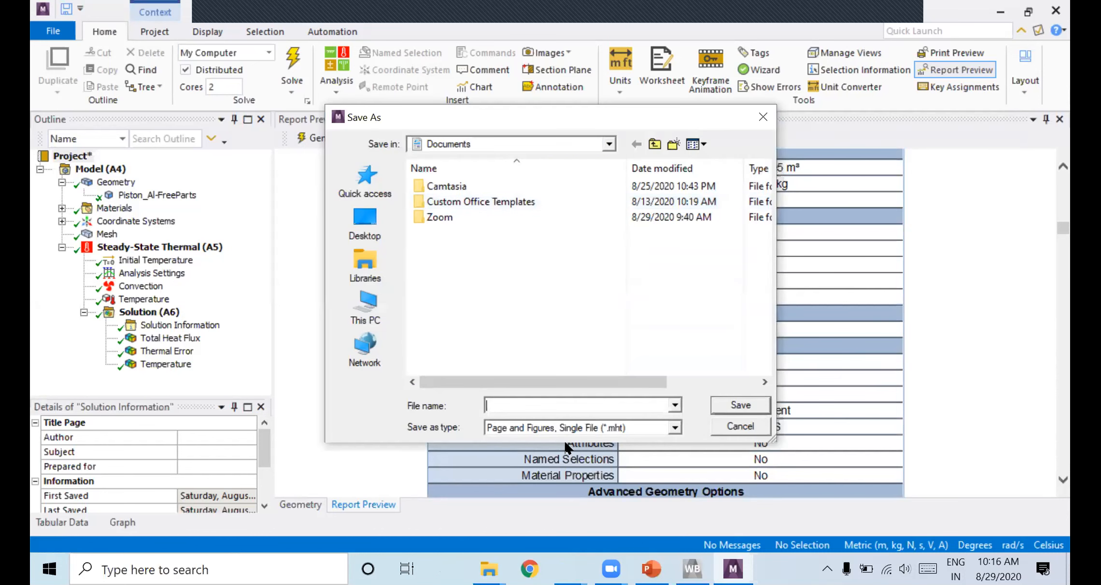
left_click(673, 427)
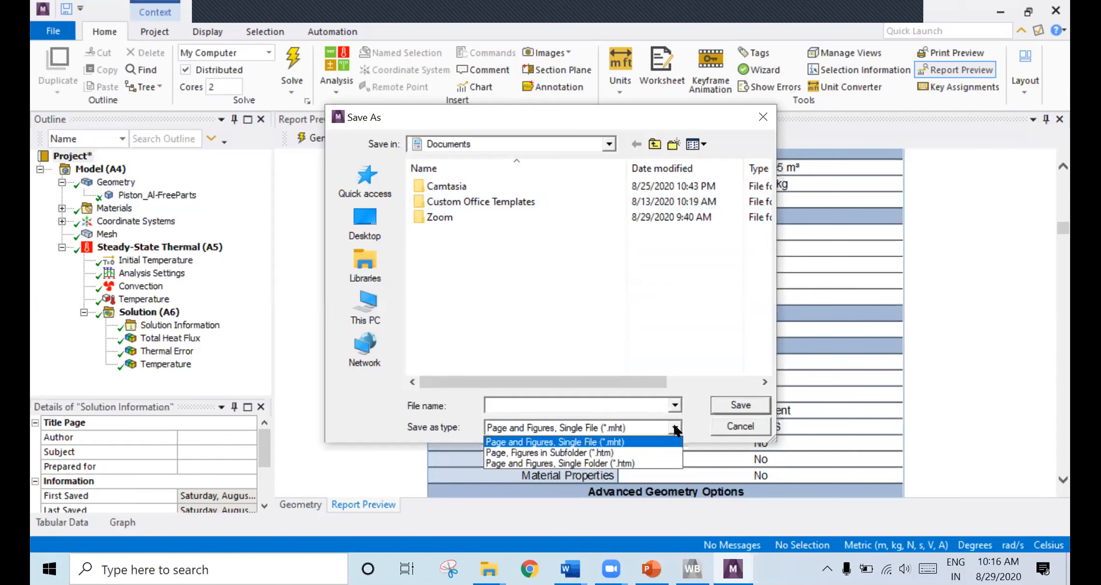
left_click(633, 311)
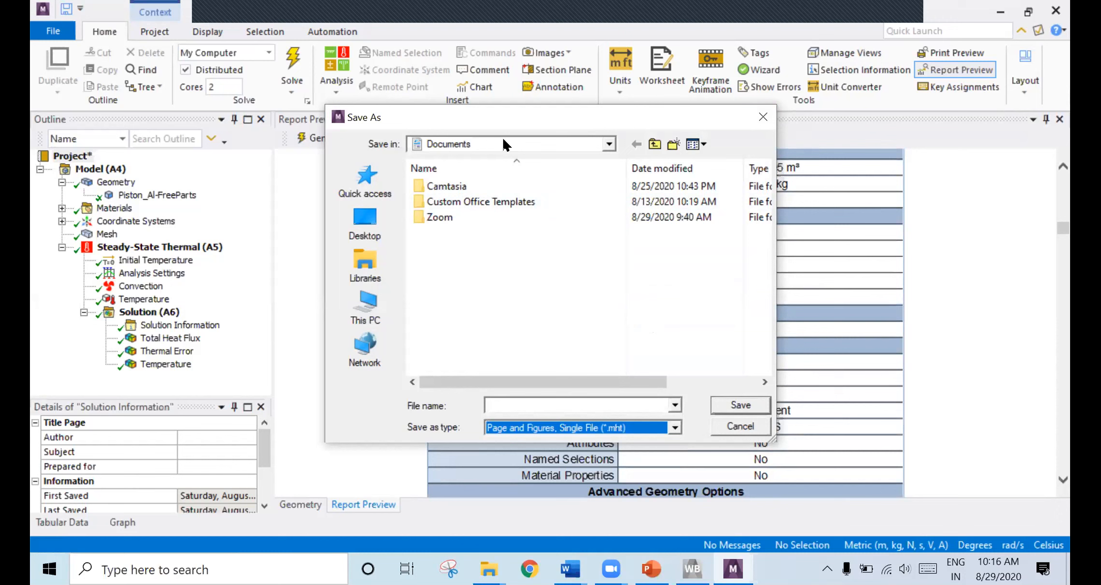
left_click(762, 117)
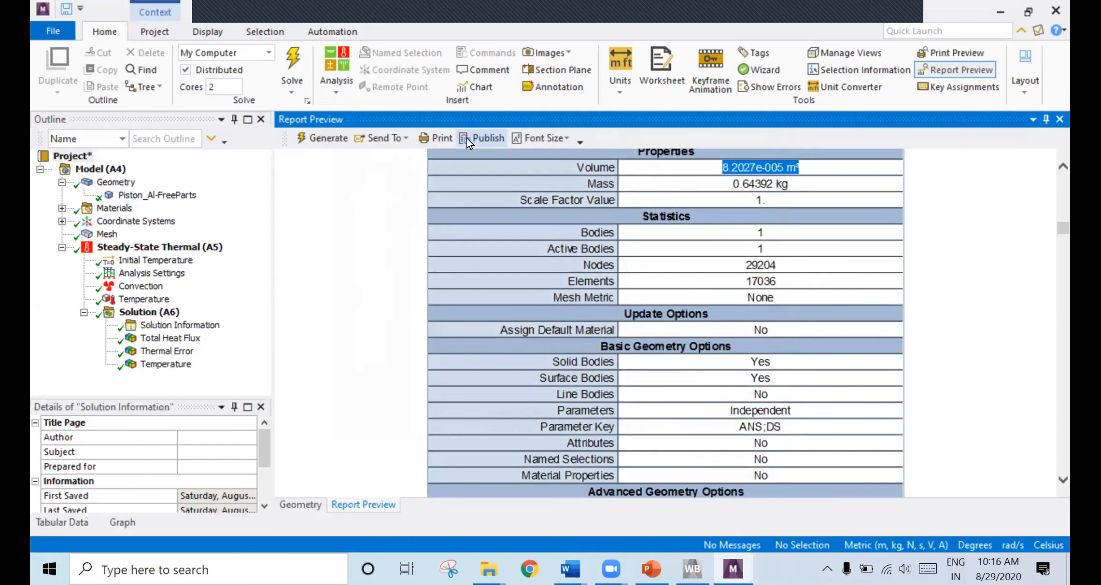
Print all pages of the report as one copy using Microsoft Print to PDF.
left_click(442, 135)
left_click(427, 138)
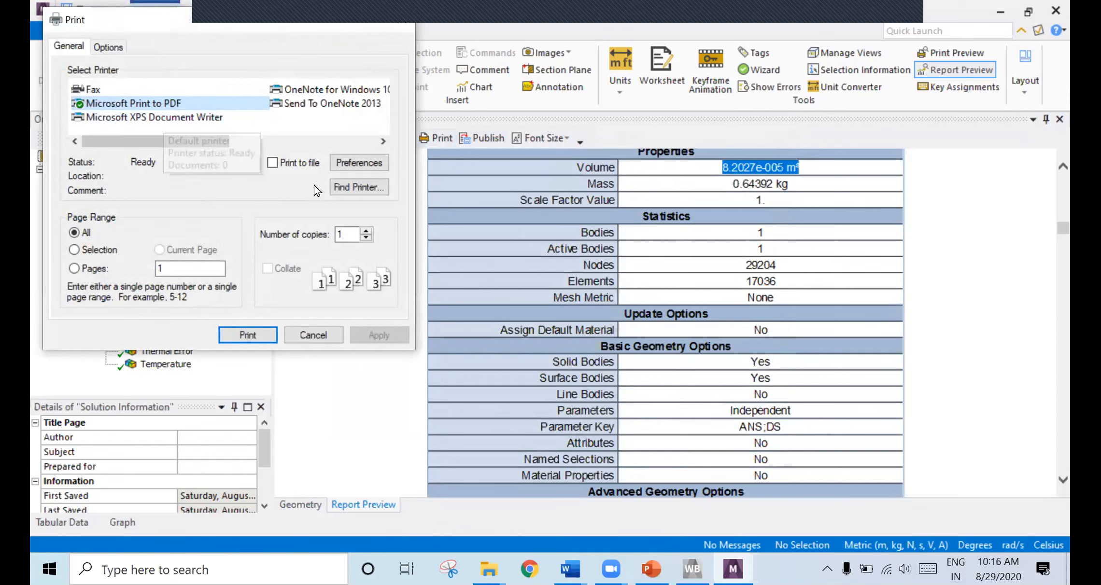
left_click(102, 50)
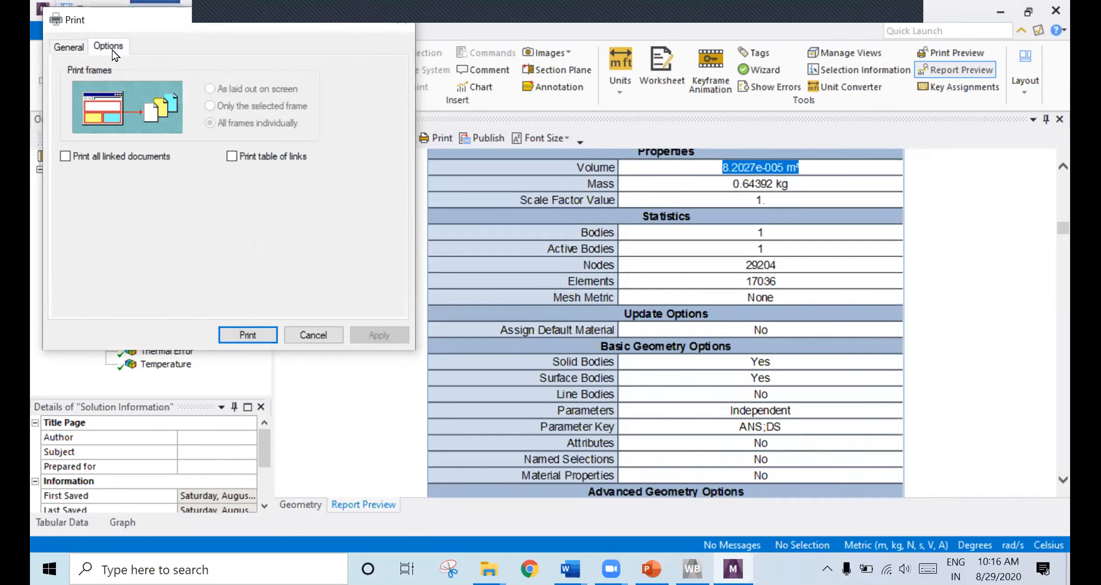
left_click(69, 50)
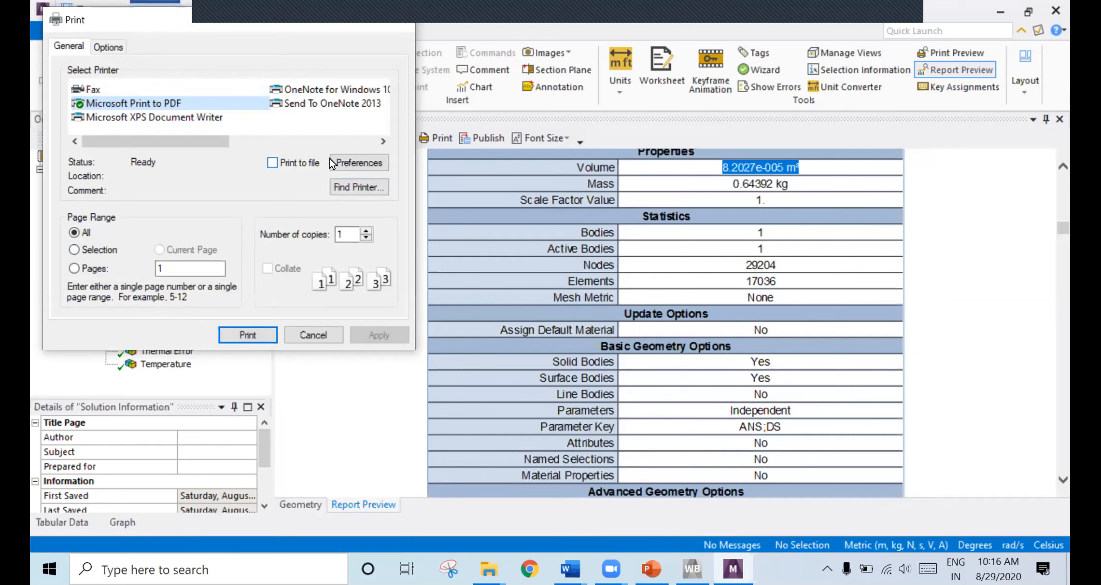
scroll(288, 106, "down", 1)
scroll(288, 106, "up", 1)
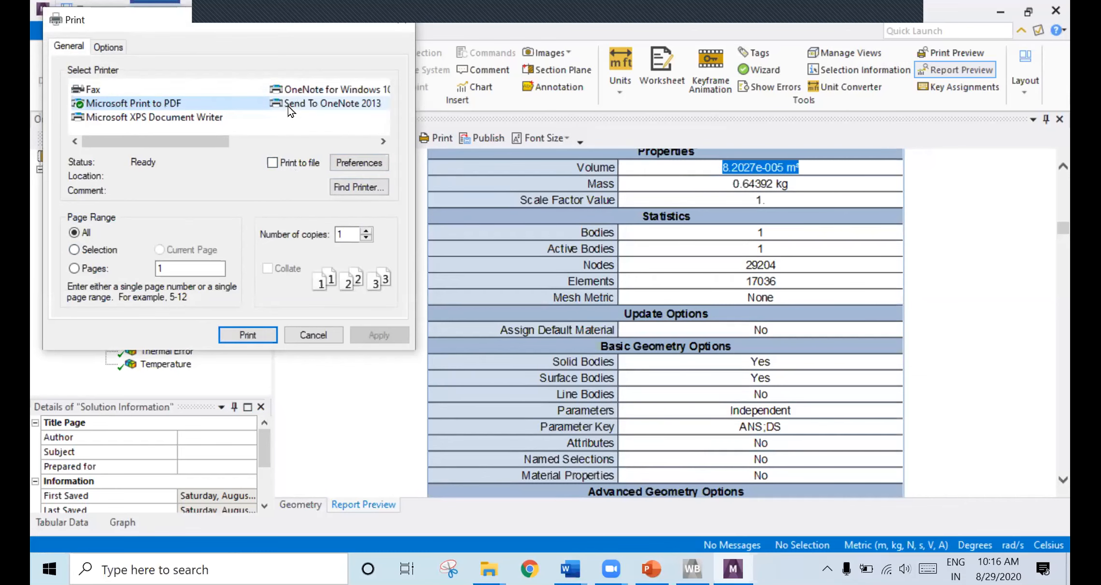
left_click(258, 335)
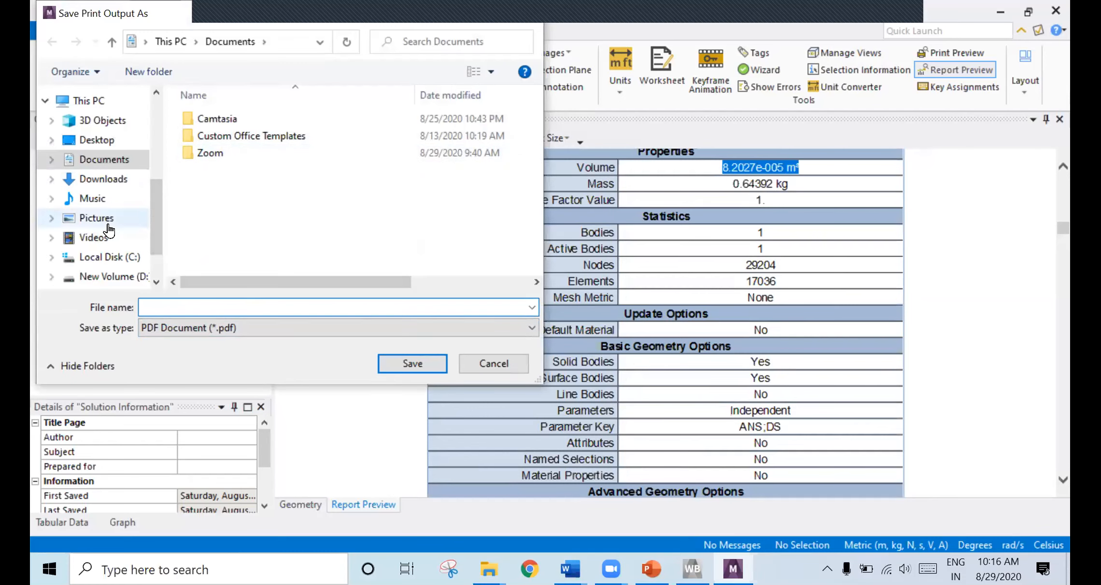
Save the PDF output as piston in the Online Internship folder.
left_click_drag(154, 222, 155, 240)
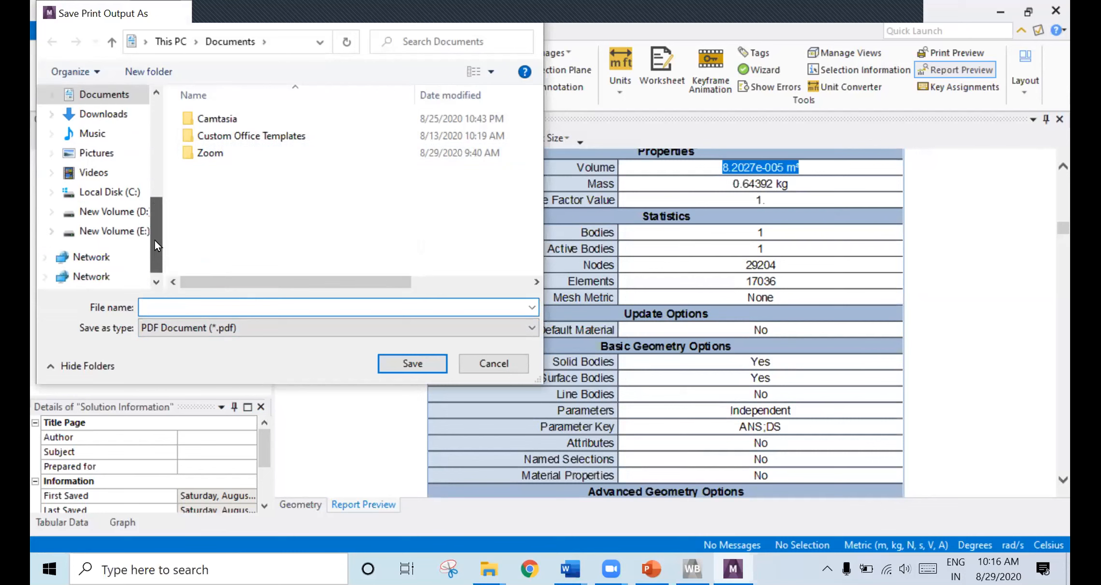
left_click(157, 174)
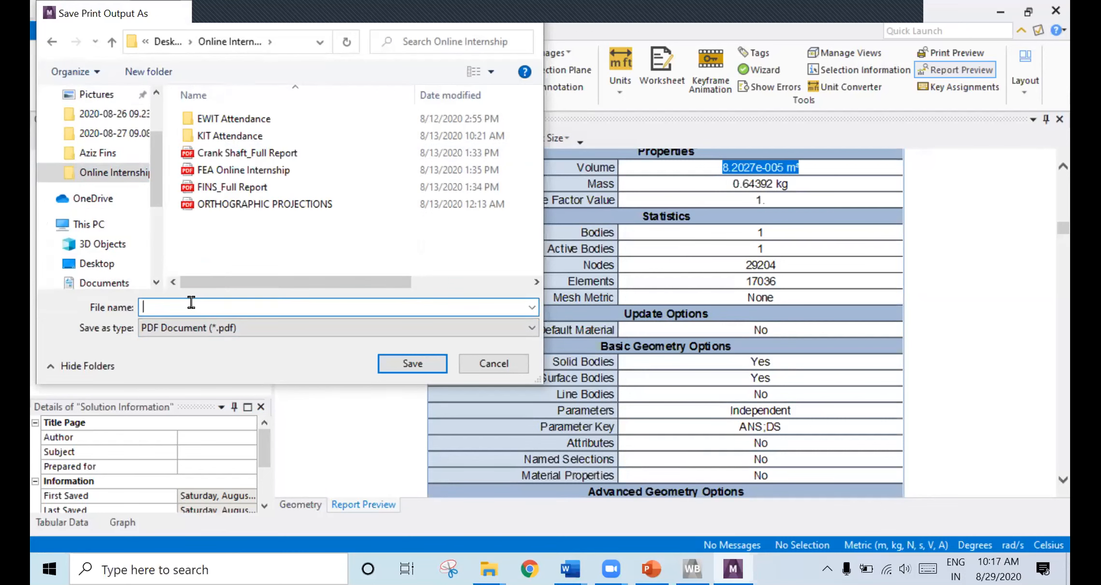
type("piston")
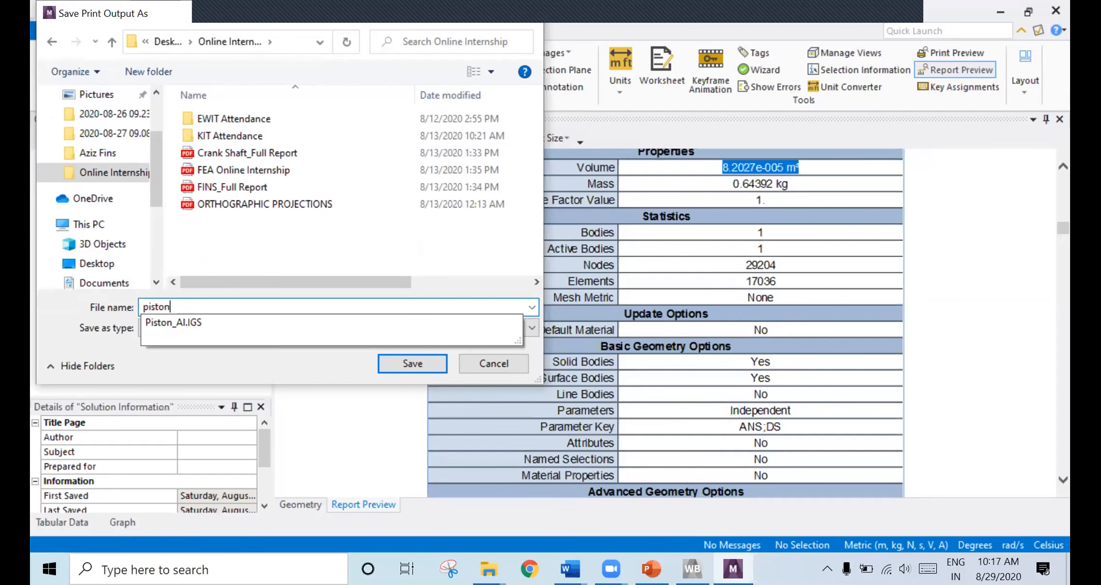
key("Return")
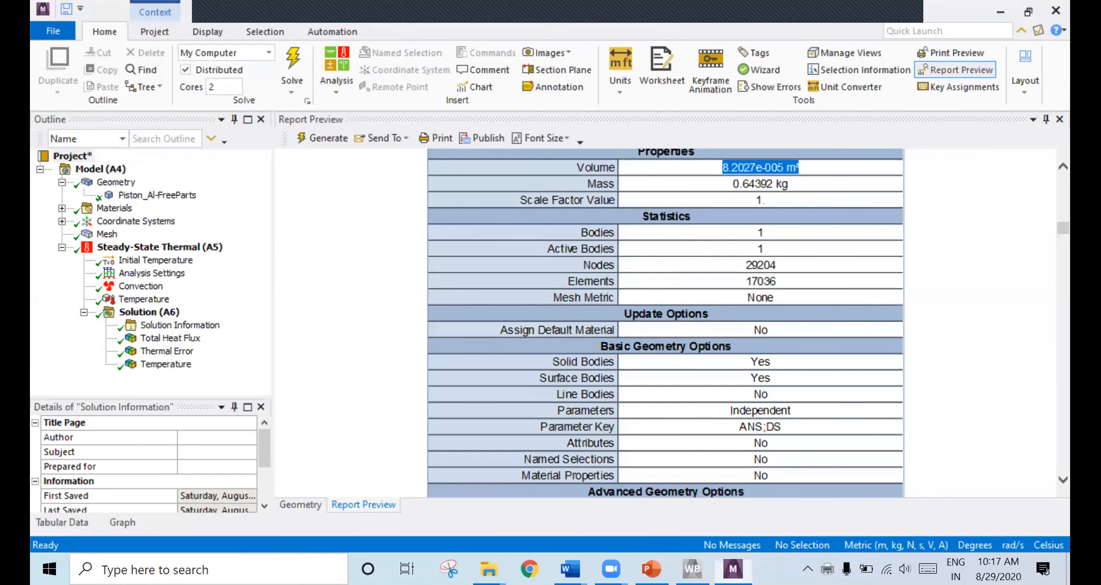
Switch to File Explorer and open the piston PDF from the Online Internship folder.
mouse_move(490, 569)
left_click(596, 482)
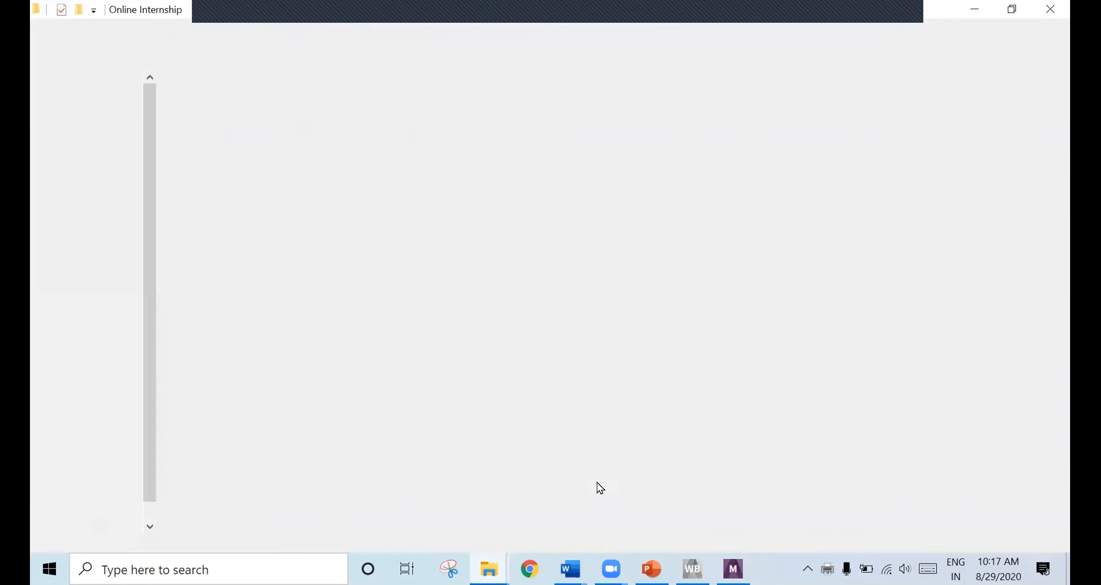
left_click(386, 352)
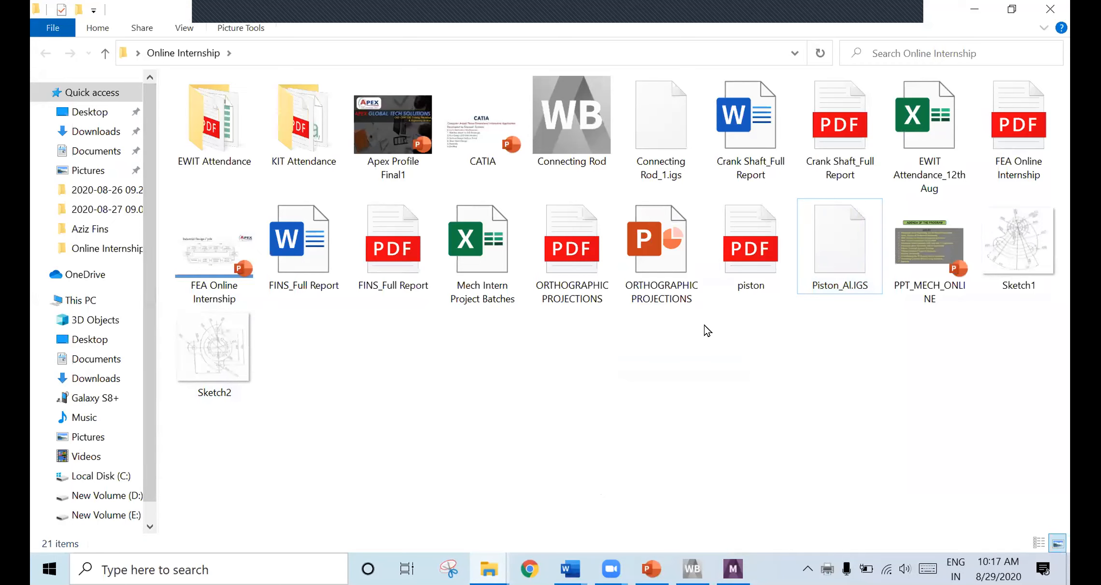
left_click(735, 239)
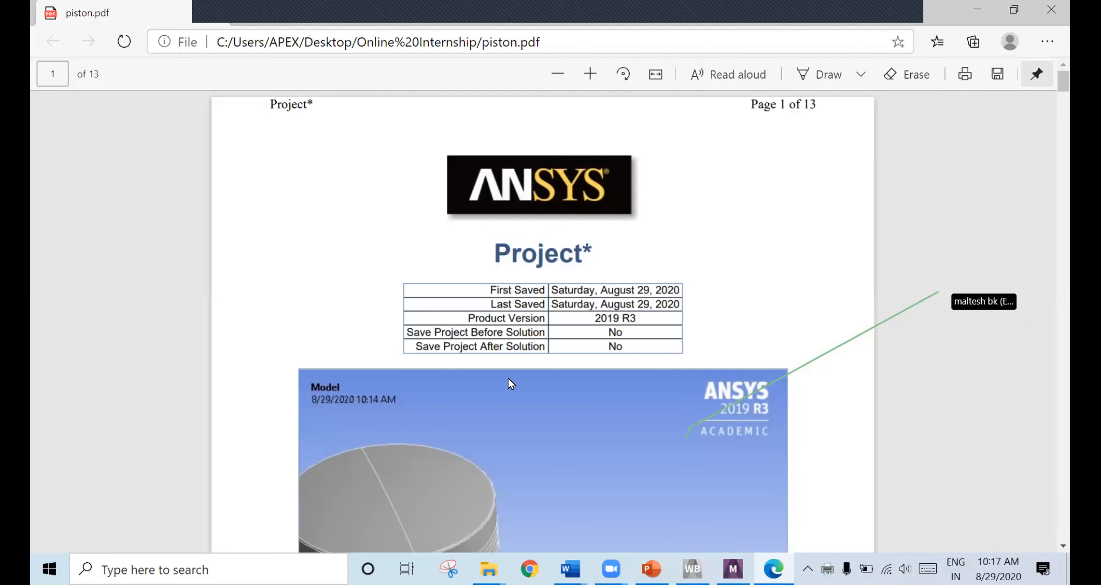
Check the units, geometry, part and mesh tables on the first pages of the piston PDF report.
scroll(508, 383, "down", 15)
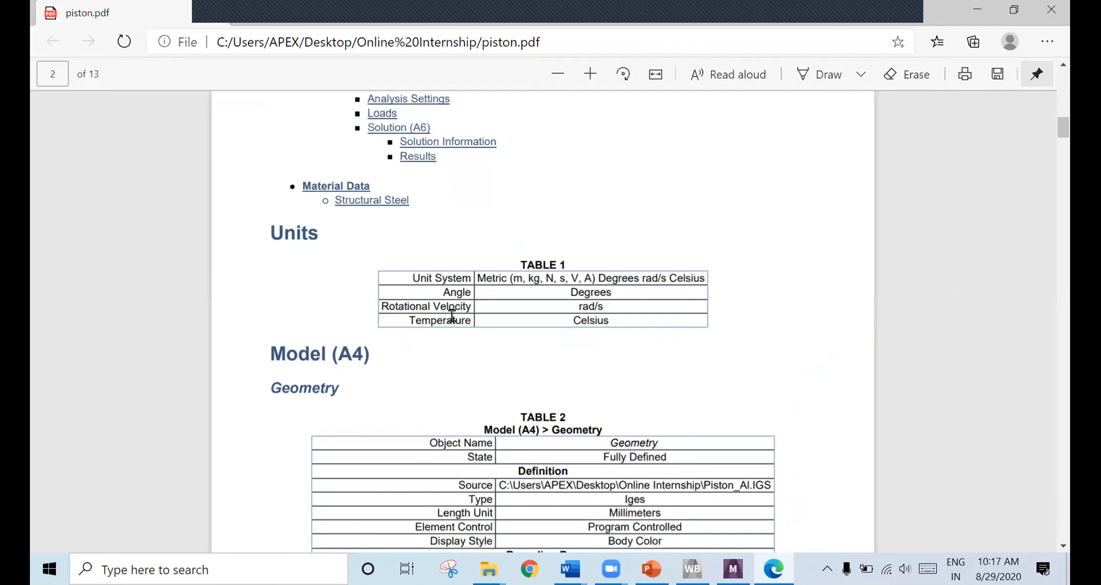
scroll(452, 316, "down", 10)
scroll(452, 316, "down", 12)
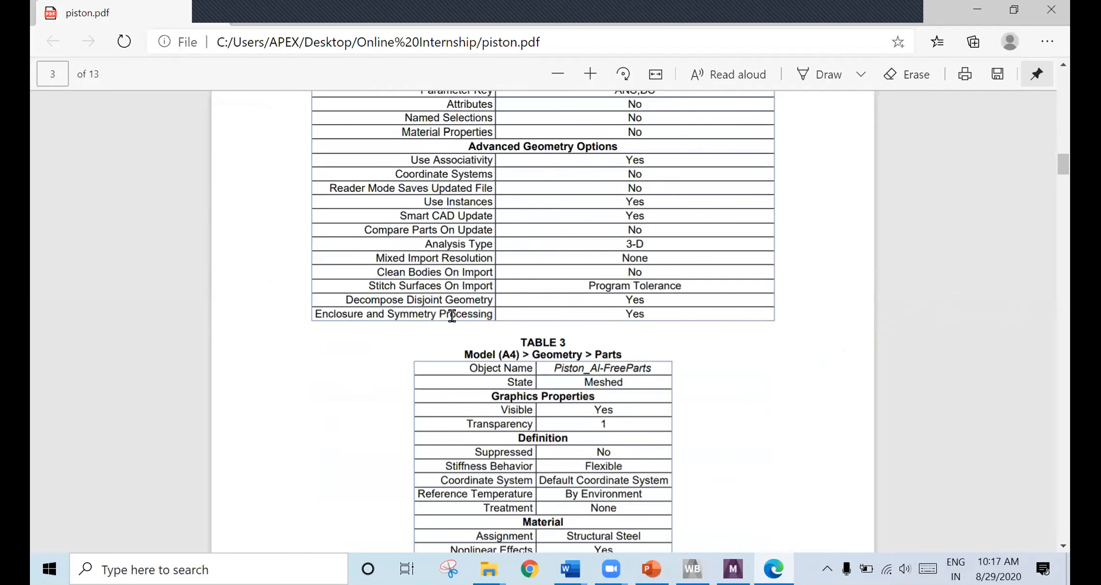
scroll(453, 324, "down", 12)
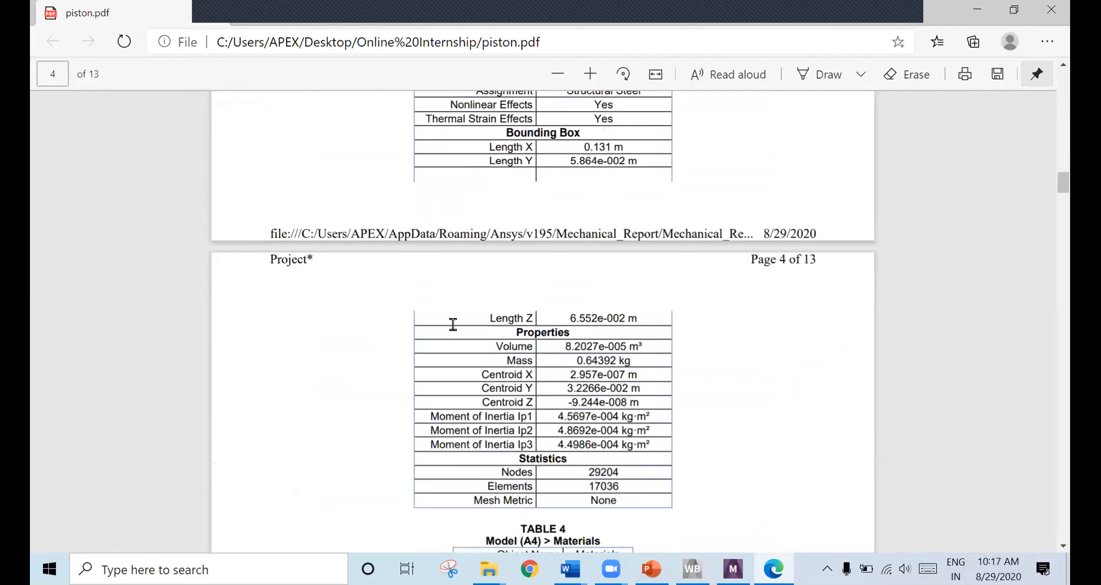
scroll(458, 333, "down", 8)
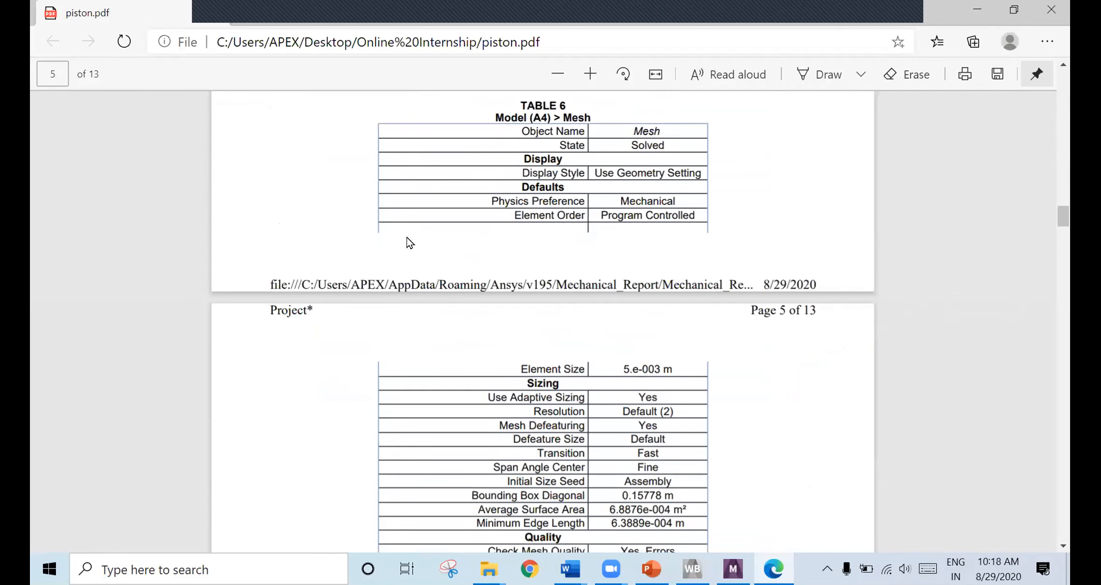
scroll(474, 214, "up", 3)
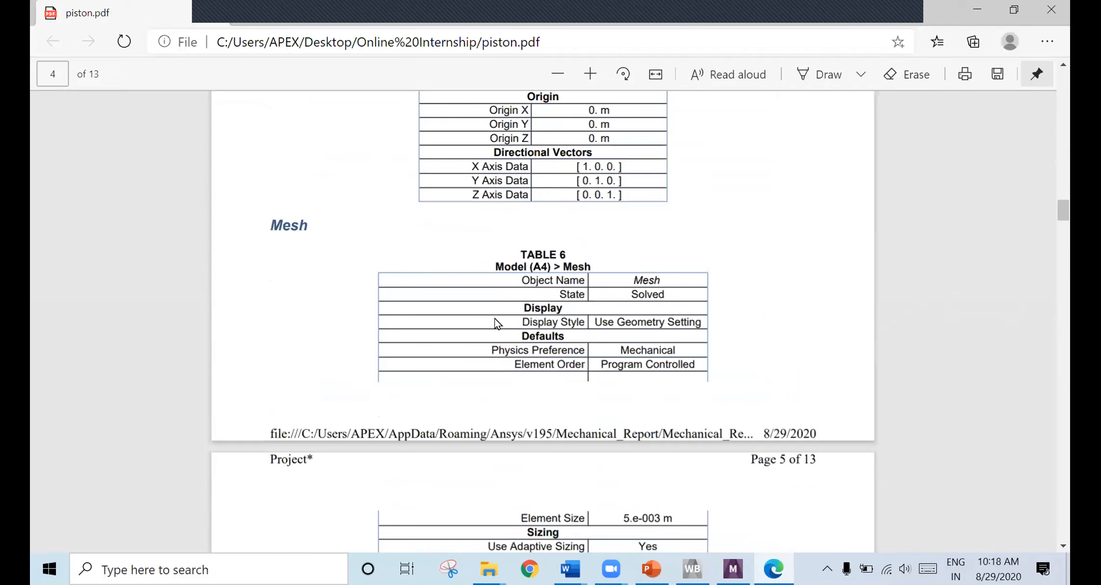
scroll(493, 314, "down", 5)
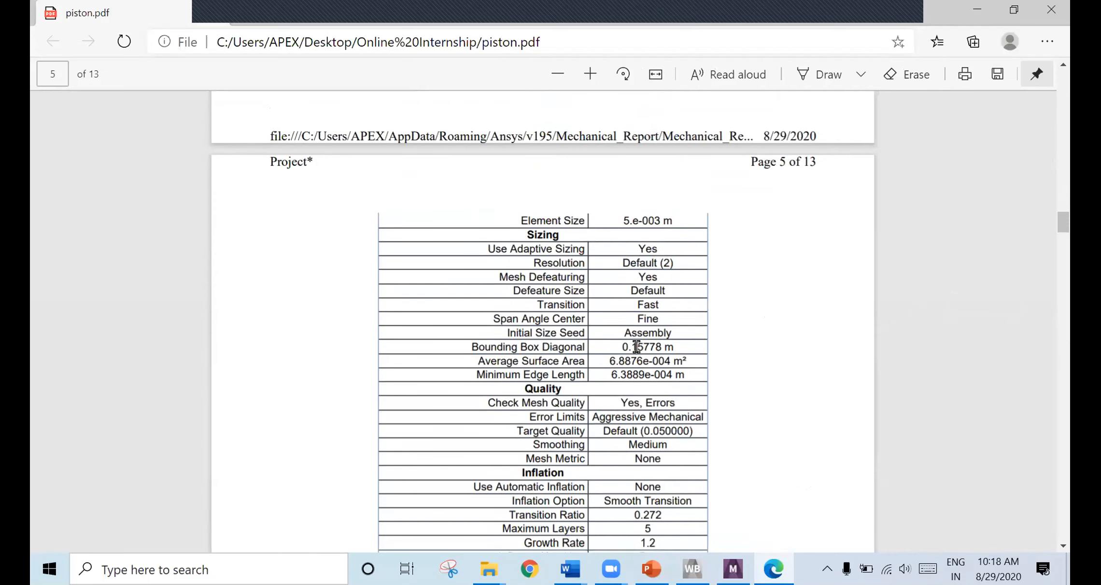
Review the steady-state thermal analysis settings and the convection and temperature loads in the PDF report.
scroll(636, 347, "down", 20)
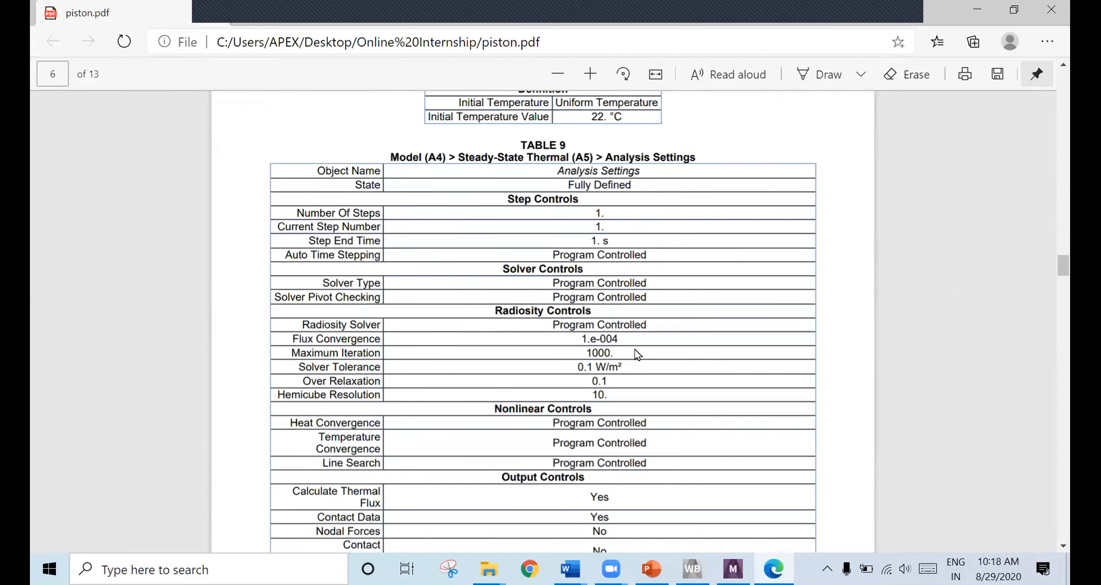
scroll(635, 349, "down", 6)
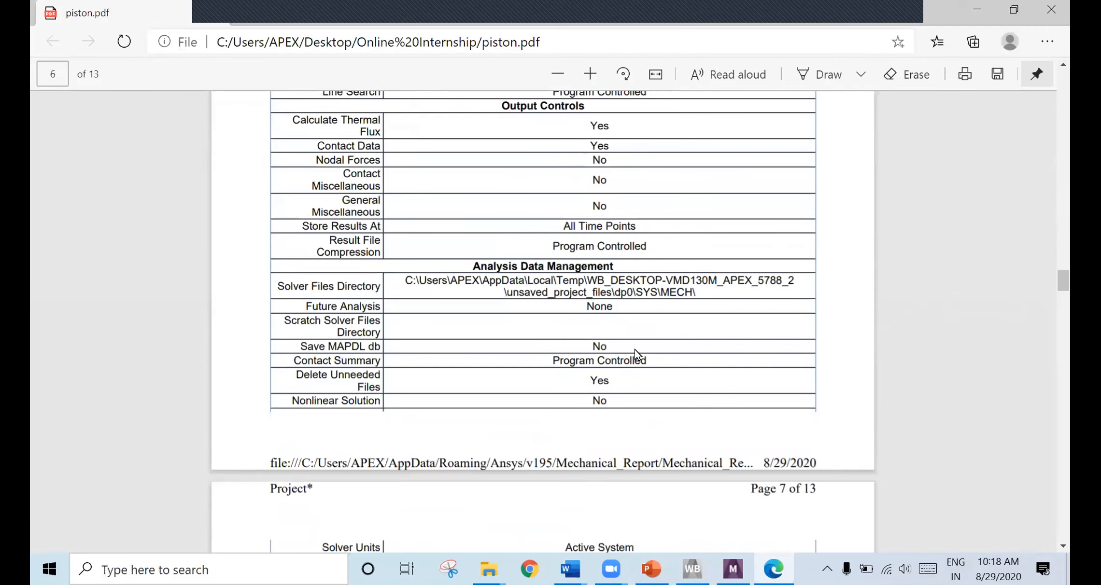
scroll(635, 349, "down", 10)
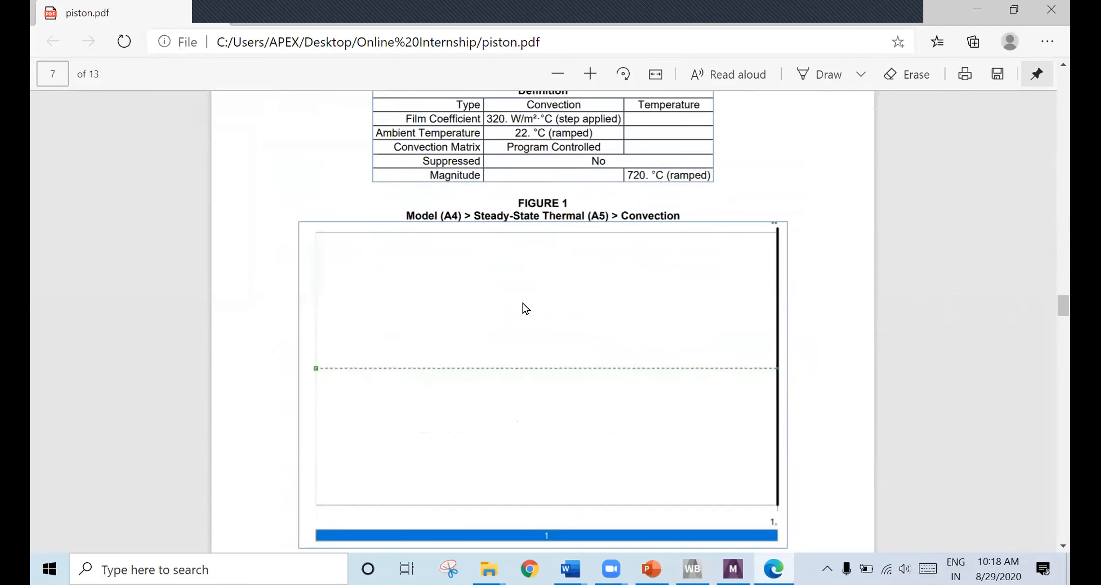
scroll(526, 286, "down", 4)
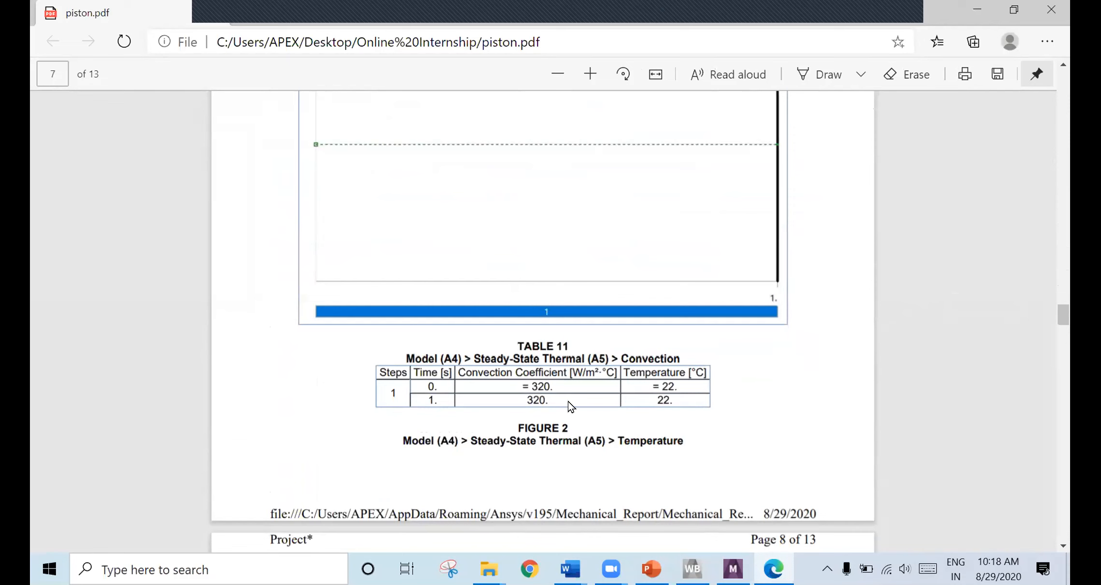
scroll(565, 407, "down", 13)
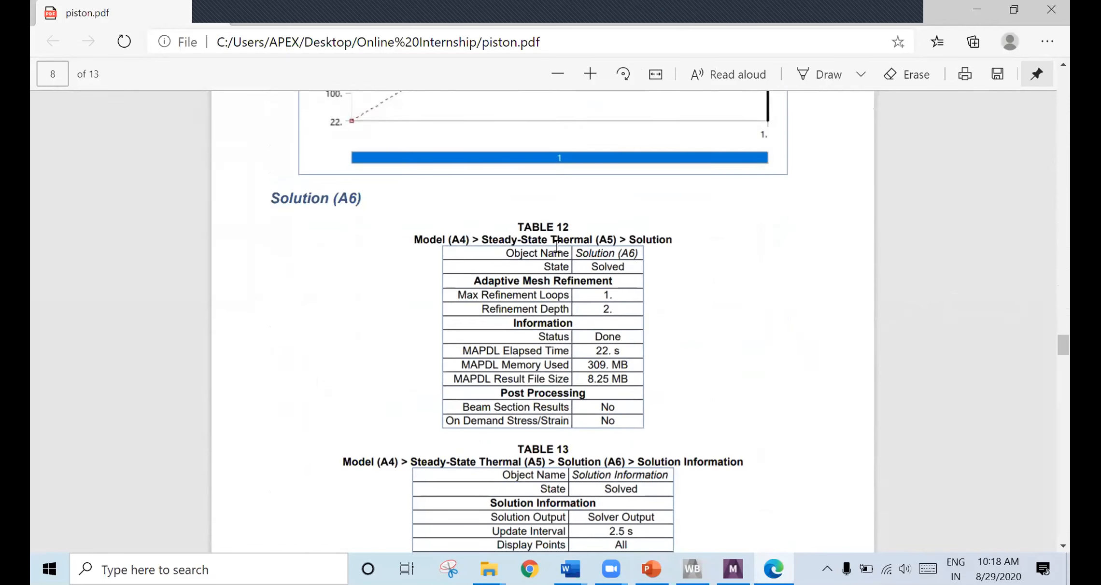
Read through the heat flux, thermal error and temperature results and the Structural Steel material data in the PDF report.
scroll(574, 295, "down", 20)
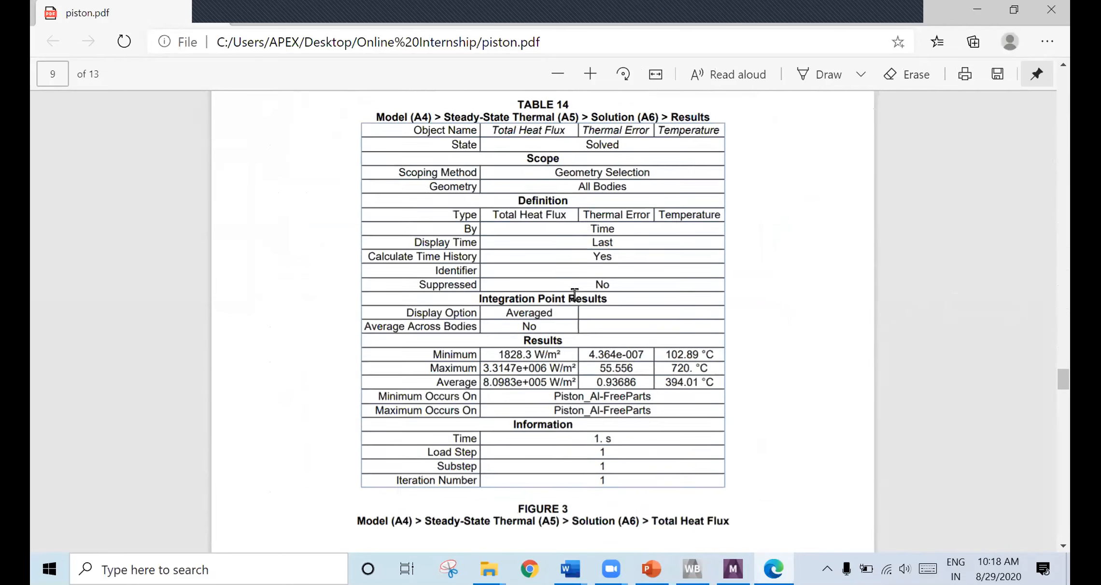
scroll(573, 297, "down", 15)
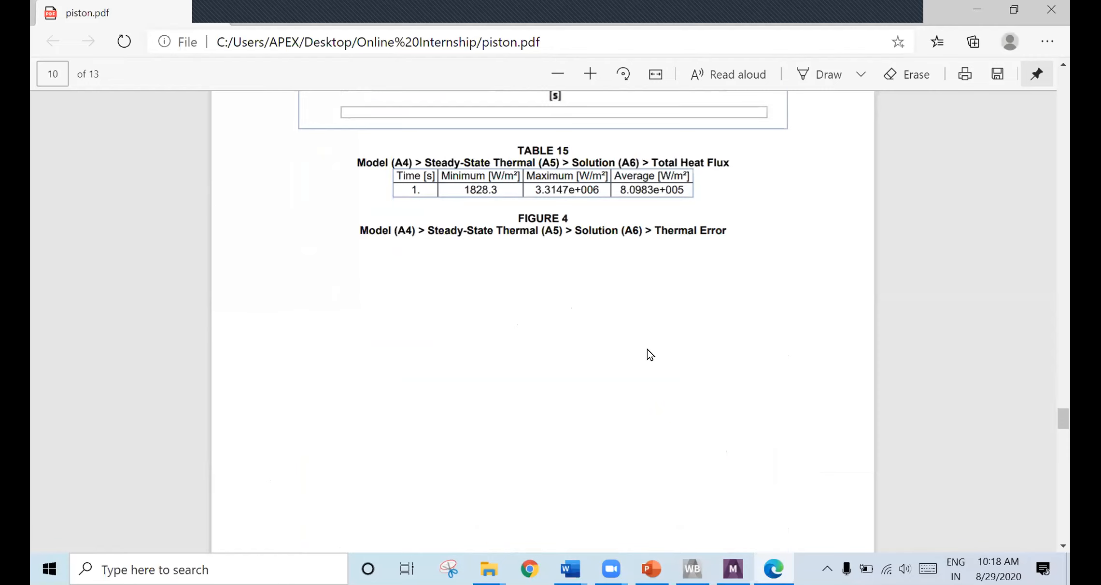
scroll(651, 352, "down", 10)
scroll(650, 354, "down", 10)
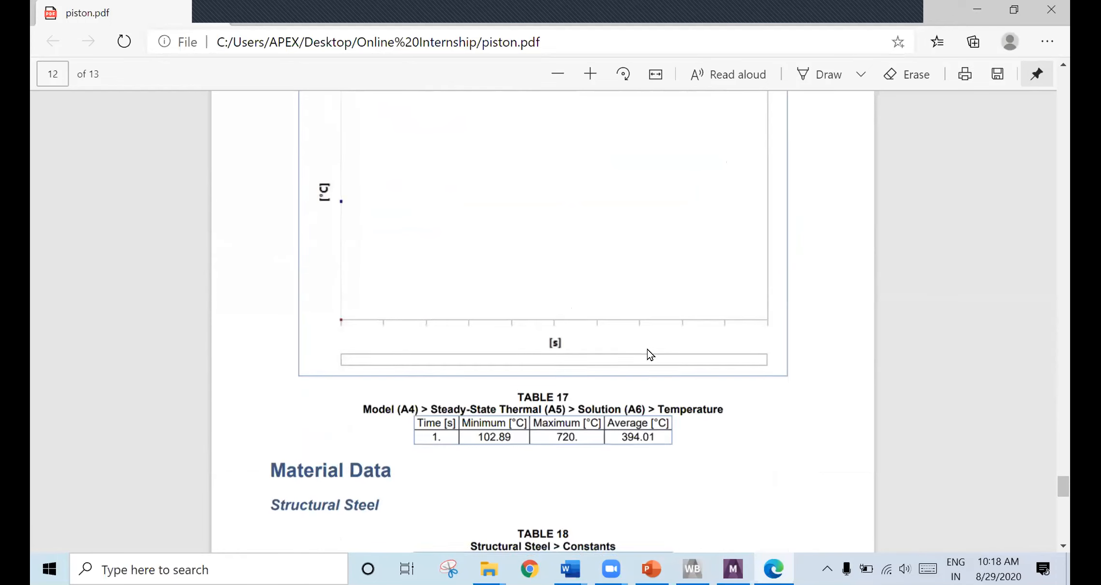
scroll(650, 354, "down", 7)
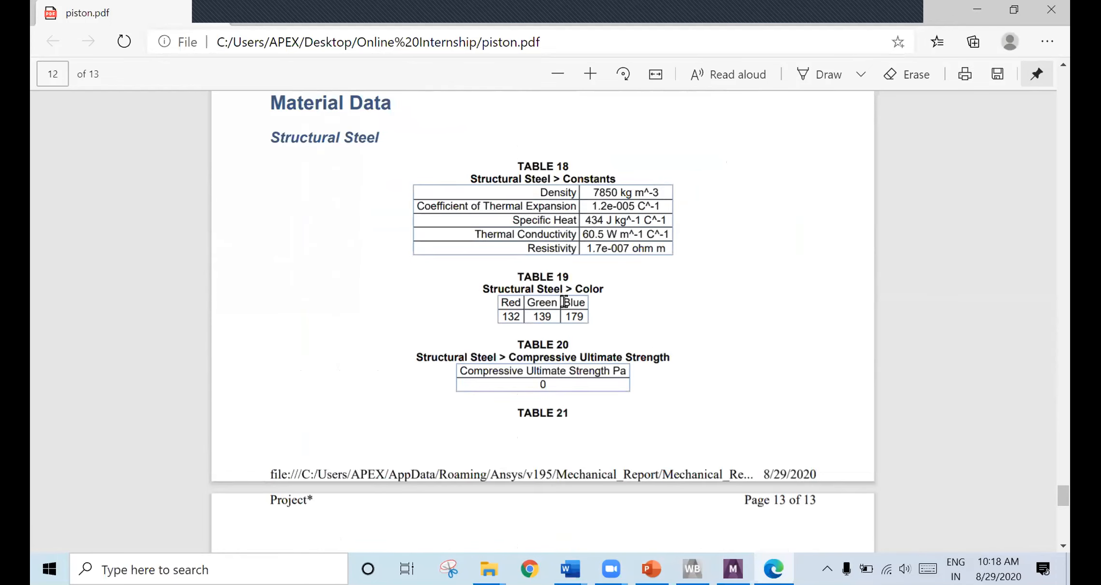
scroll(563, 300, "down", 7)
left_click_drag(472, 324, 536, 422)
scroll(536, 421, "down", 5)
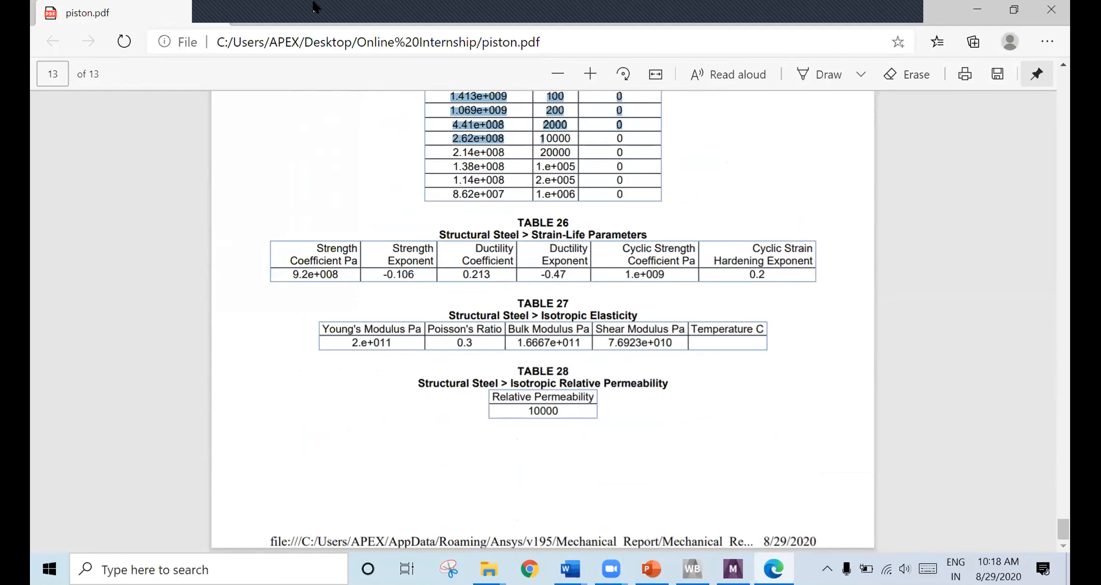
Close the piston PDF and switch to ANSYS Mechanical, showing its geometry view instead of the report.
left_click(1050, 10)
left_click(724, 562)
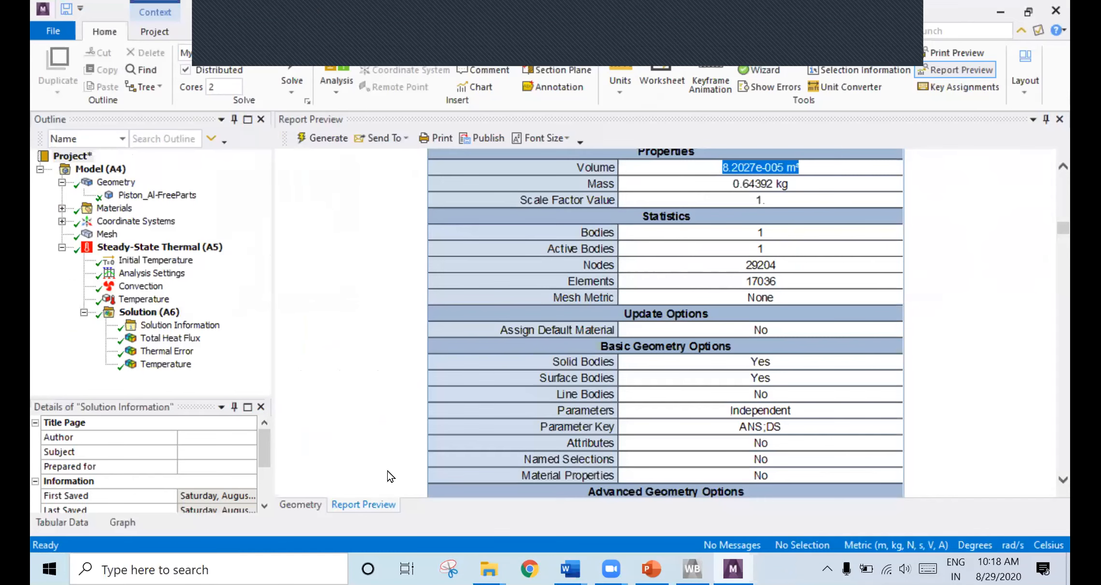
left_click(297, 505)
scroll(470, 397, "up", 5)
scroll(470, 398, "down", 6)
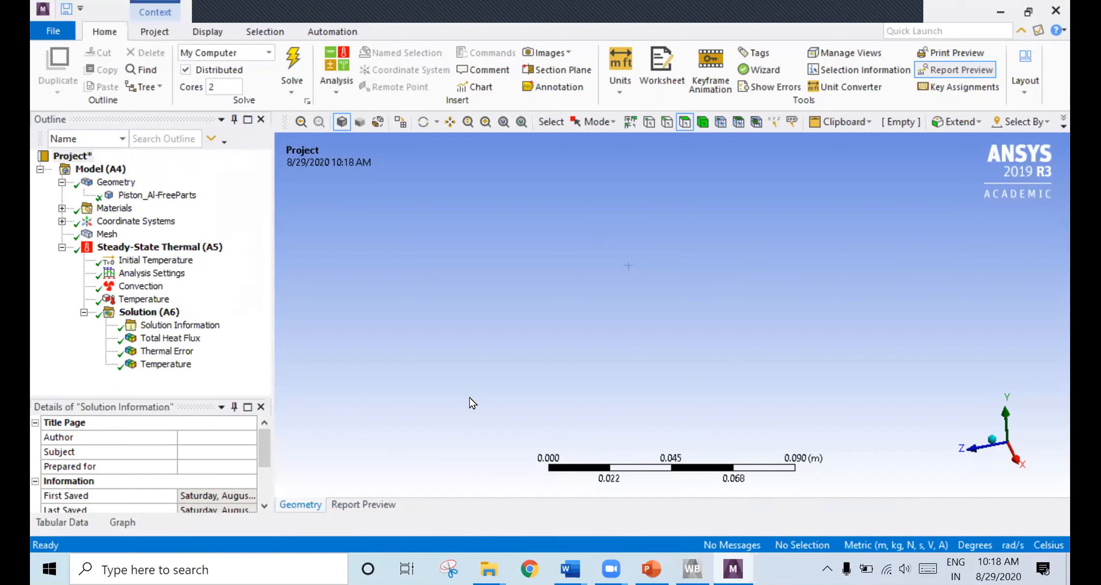
Turn off the report preview and zoom the graphics view to fit.
right_click(547, 266)
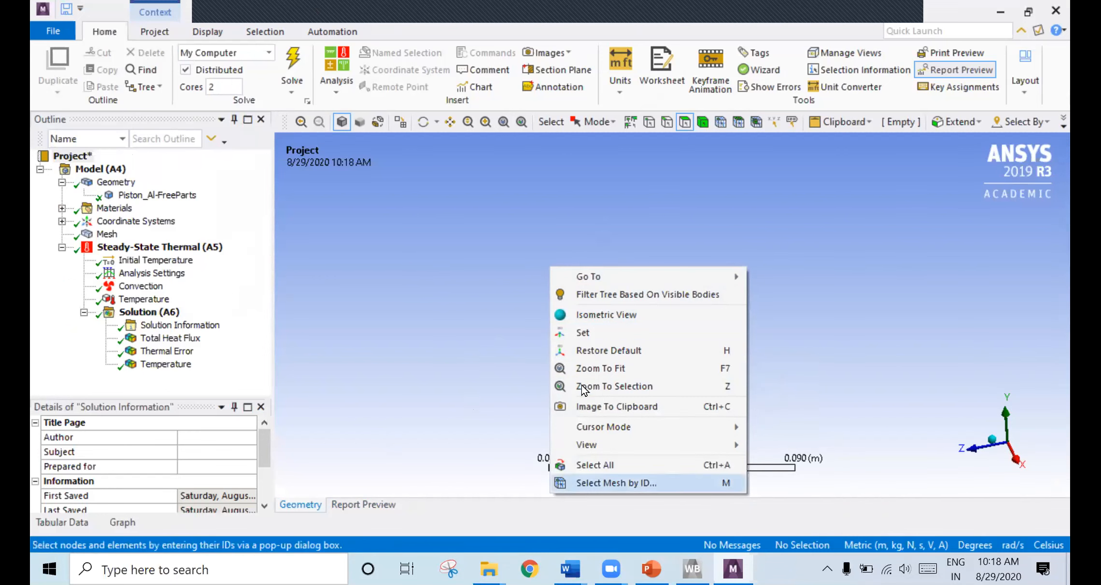
left_click(585, 369)
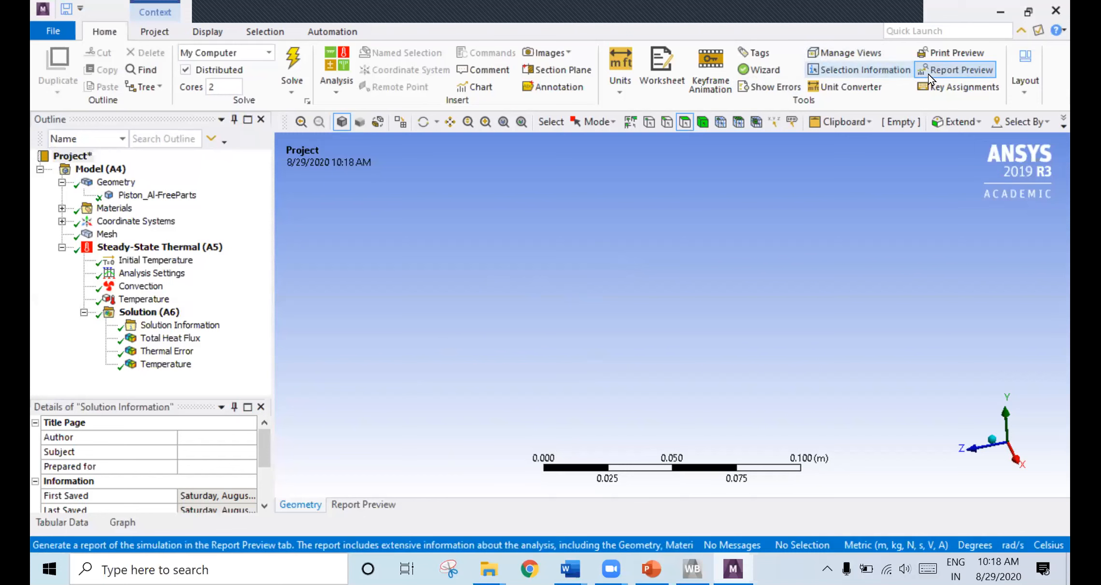
left_click(953, 68)
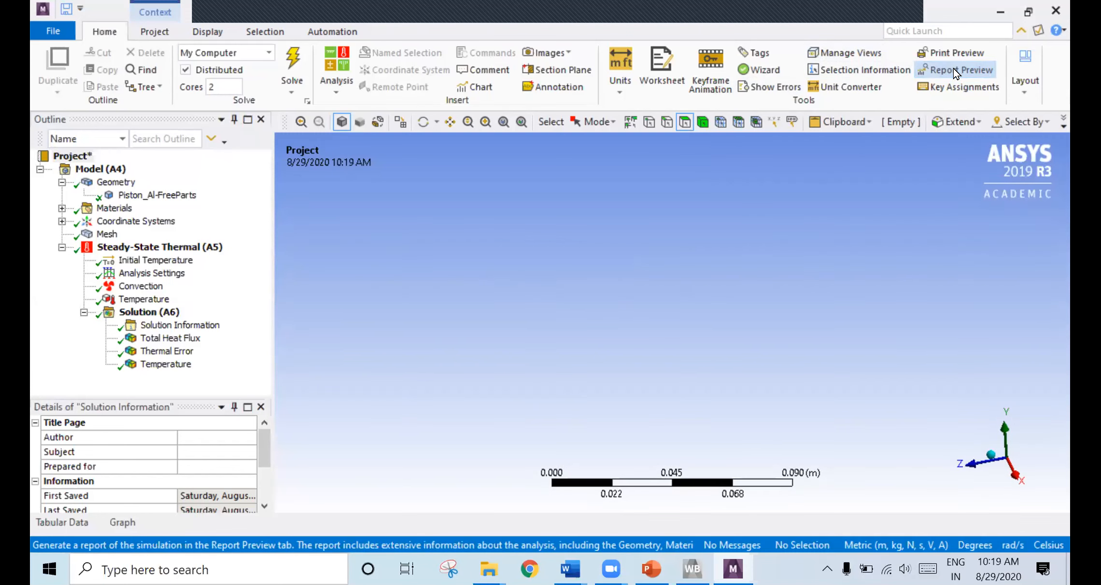
right_click(651, 313)
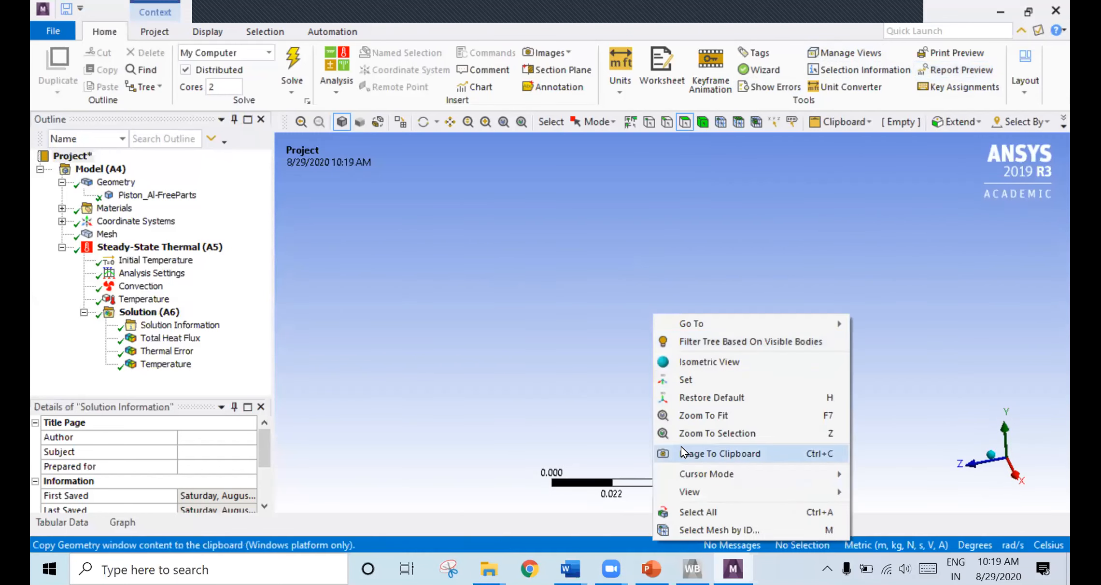
left_click(690, 411)
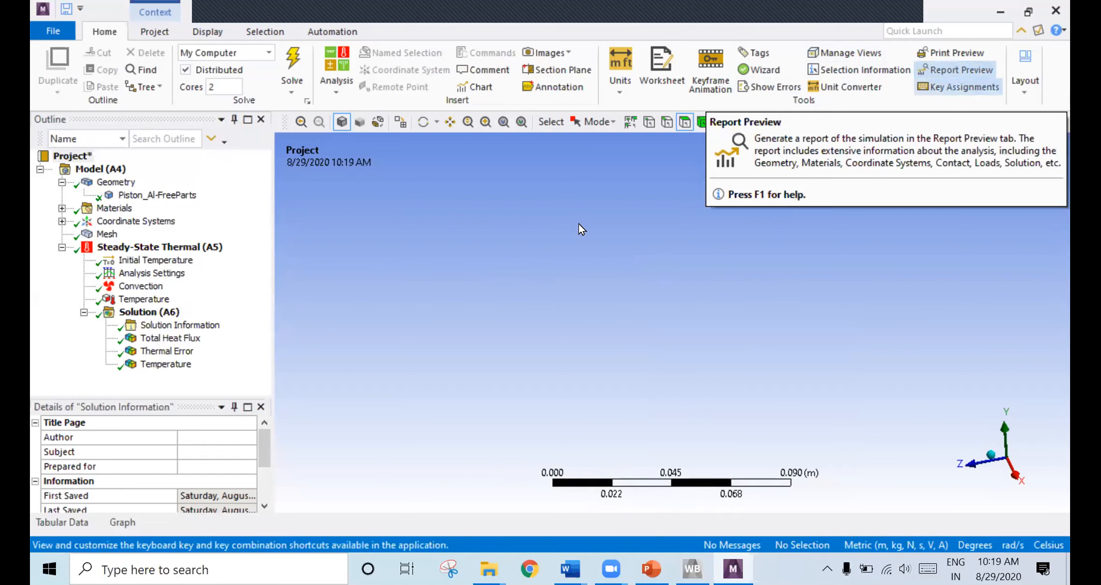
Set the graphics window to the isometric view and zoom to fit.
right_click(546, 235)
left_click(585, 288)
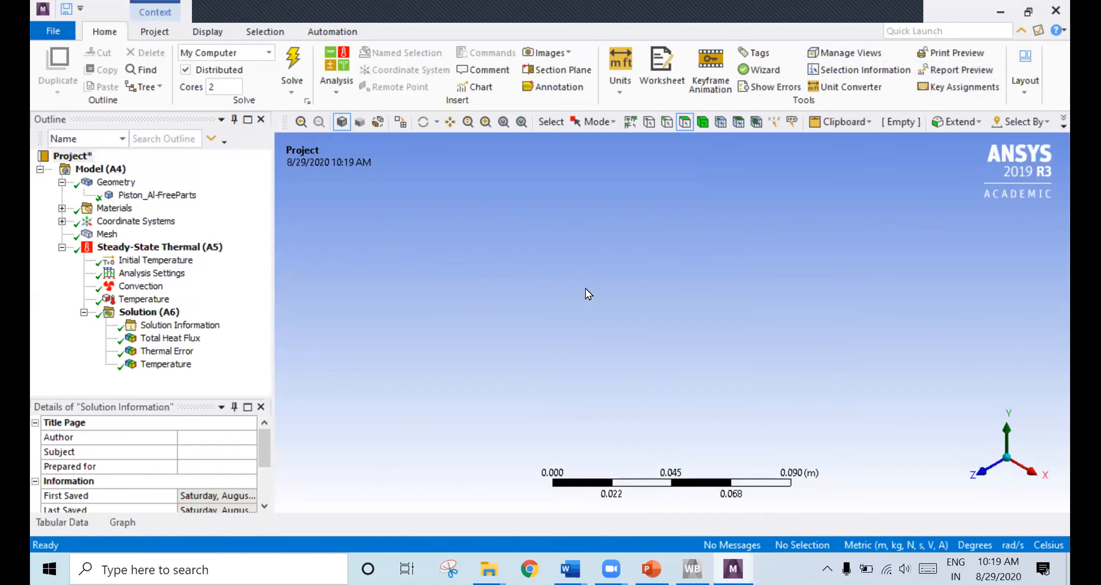
right_click(633, 253)
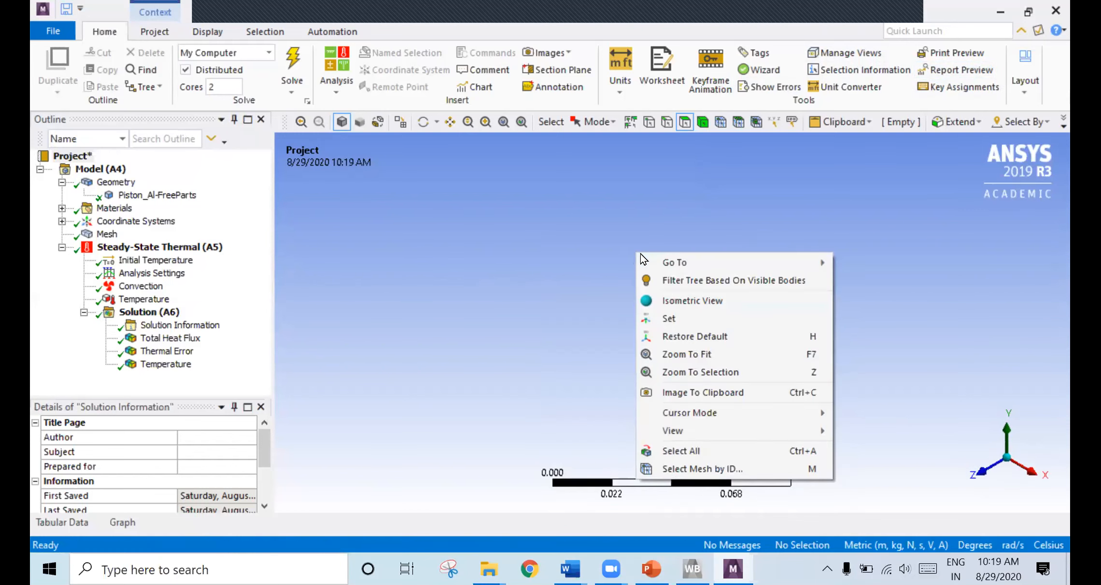
left_click(666, 357)
Display the piston through its part and Geometry entries in the model tree and inspect it from different angles.
left_click(133, 195)
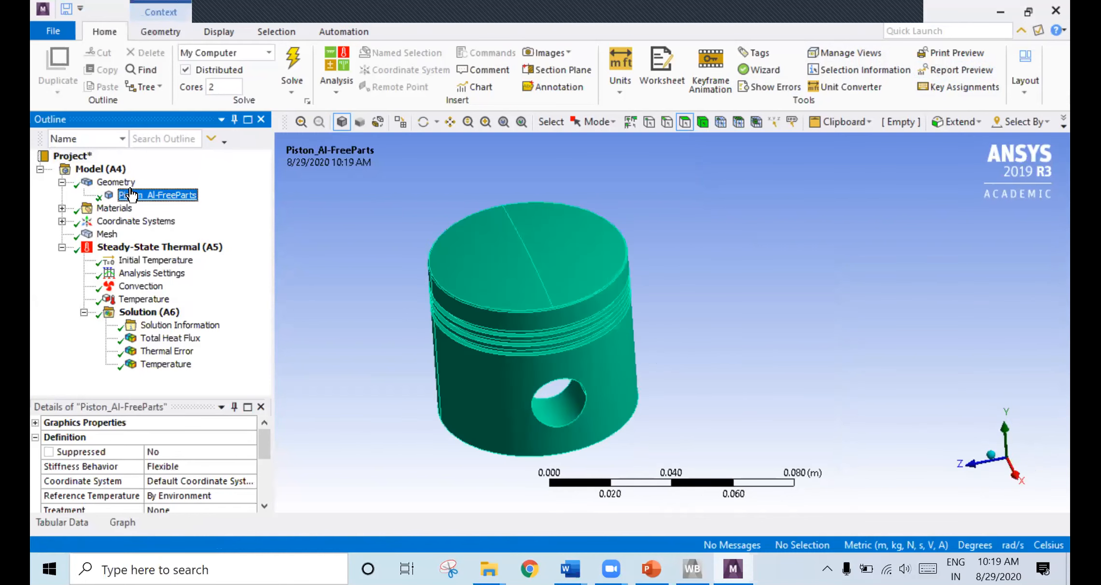
left_click(116, 182)
middle_click_drag(423, 320, 371, 389)
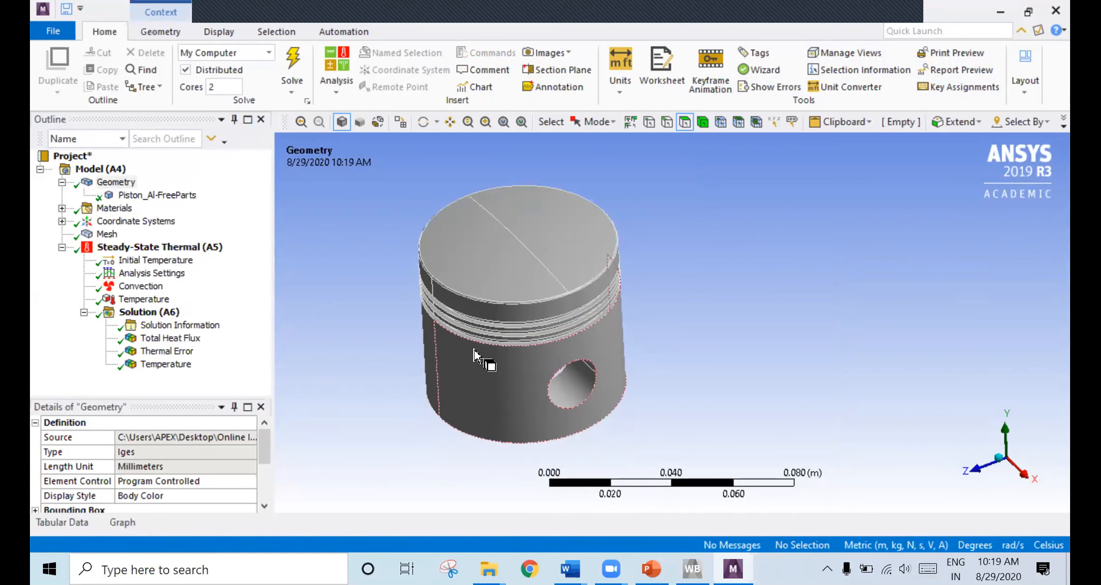
middle_click_drag(642, 314, 669, 290)
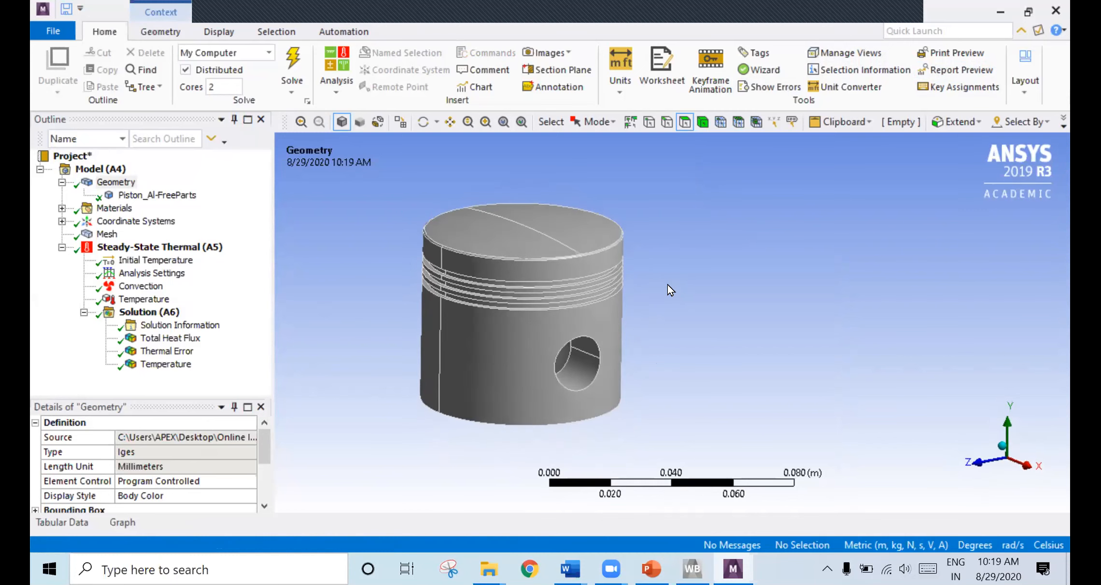